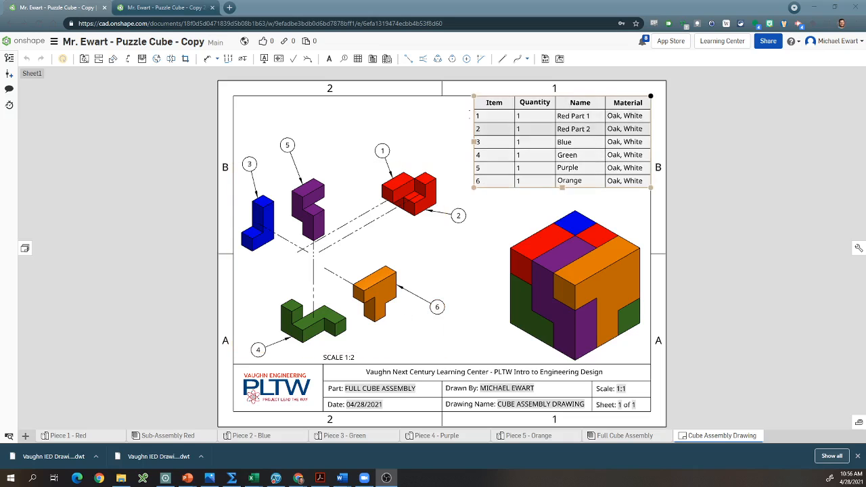
# - Switch to the second puzzle cube copy and add an exploded view to its Full Cube Assembly
pyautogui.click(578, 103)
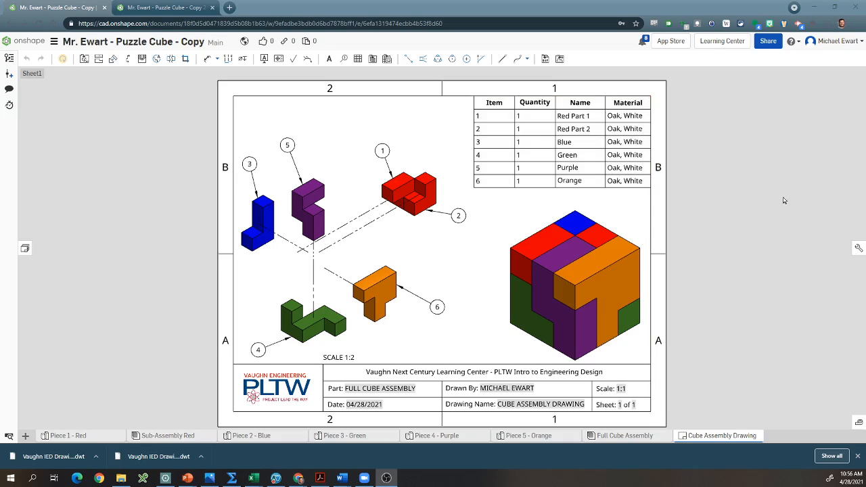
pyautogui.click(177, 10)
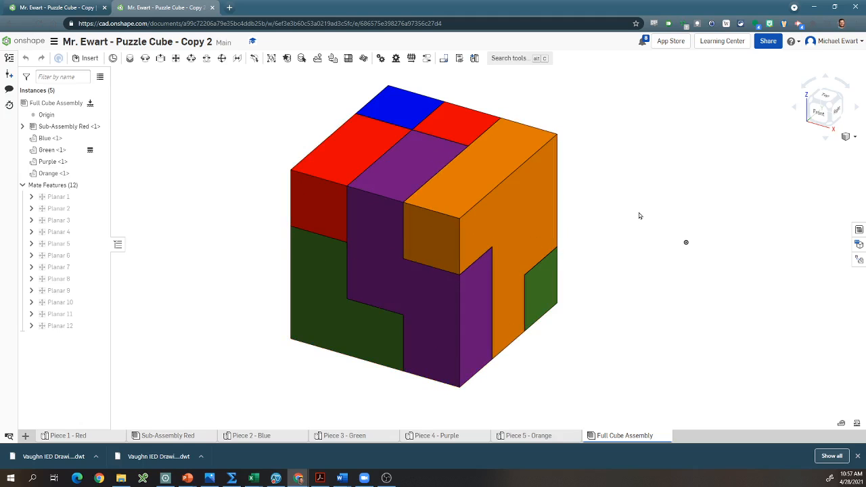
pyautogui.click(859, 261)
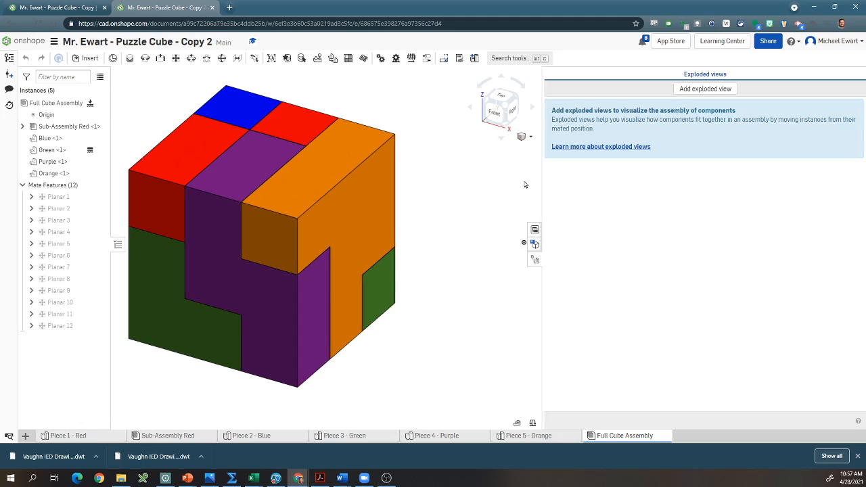
pyautogui.moveTo(542, 183); pyautogui.dragTo(670, 196)
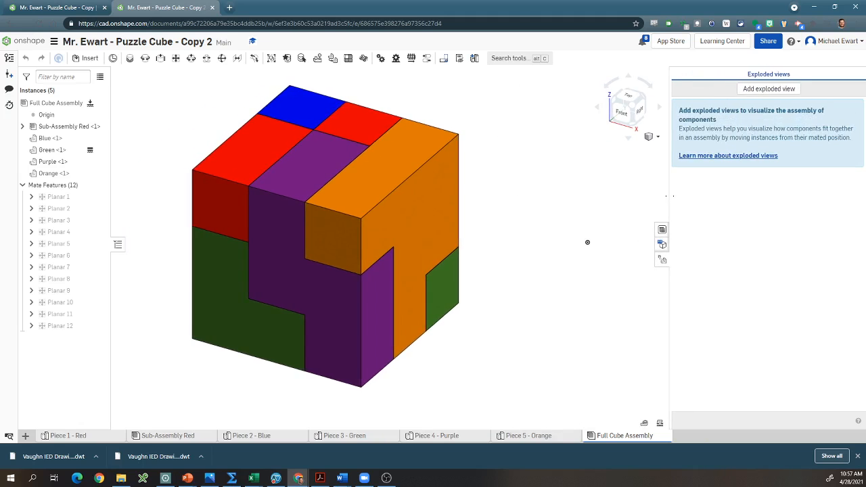
pyautogui.click(773, 91)
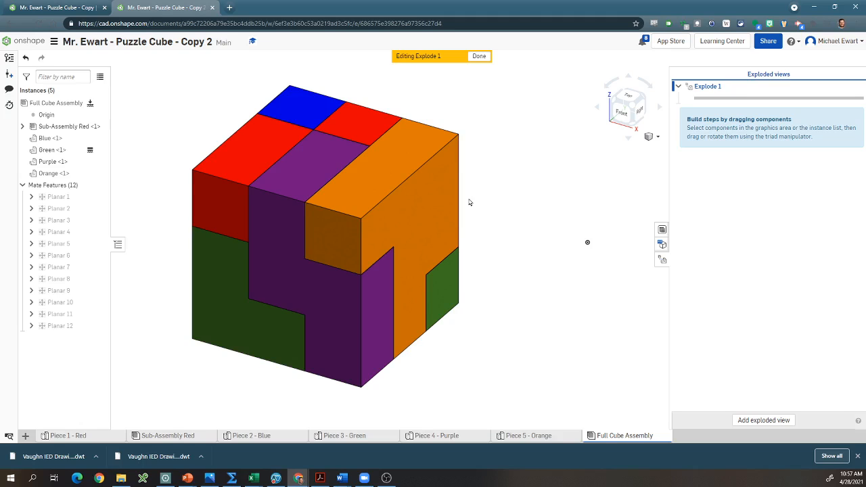
# - Explode the orange piece away from the cube along the positive X axis by 3.5 in
pyautogui.scroll(-3, 470, 202)
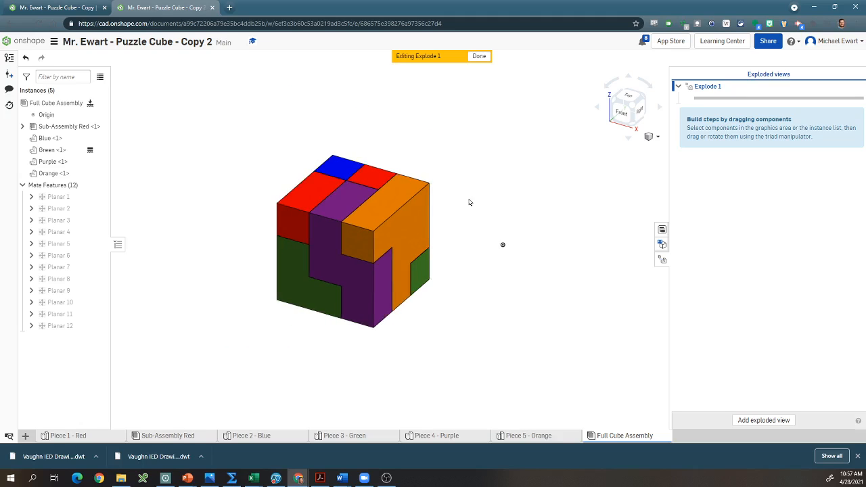
pyautogui.click(406, 235)
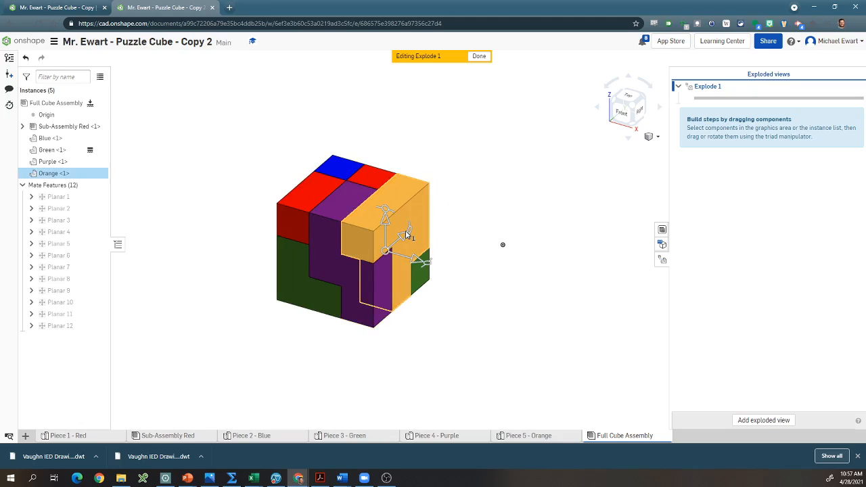
pyautogui.moveTo(428, 265); pyautogui.dragTo(548, 298)
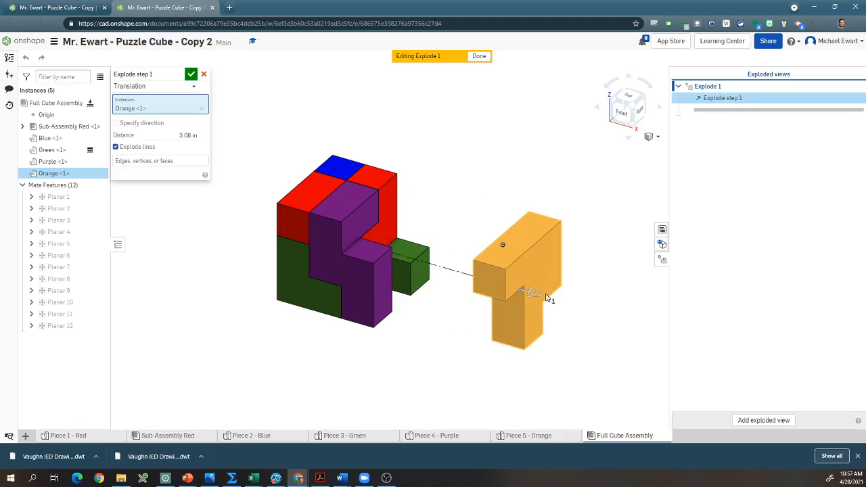
pyautogui.click(184, 136)
pyautogui.write('3')
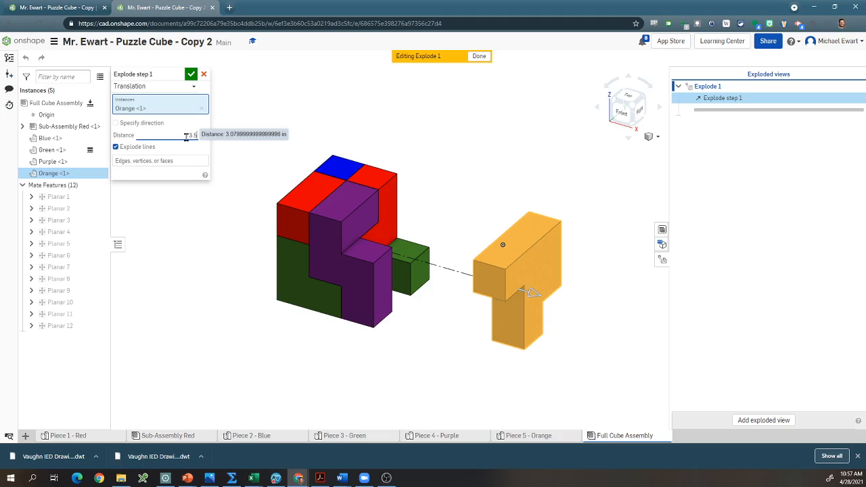
pyautogui.write('.5')
pyautogui.press('Return')
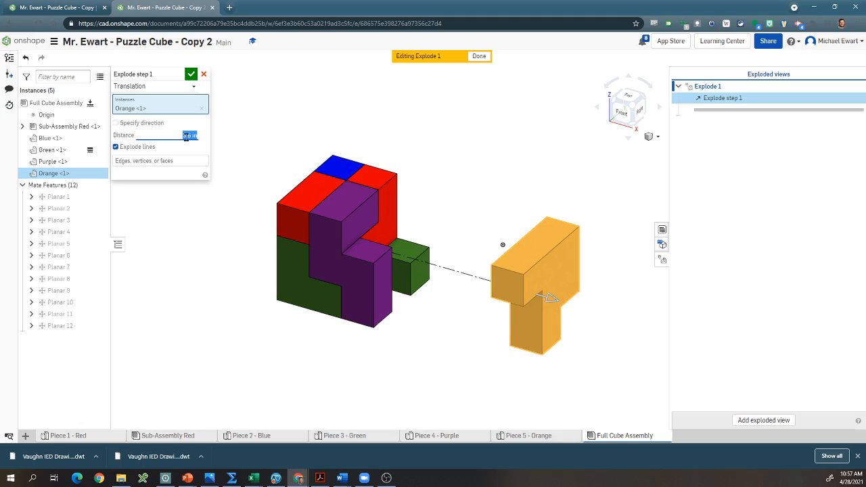
pyautogui.click(191, 75)
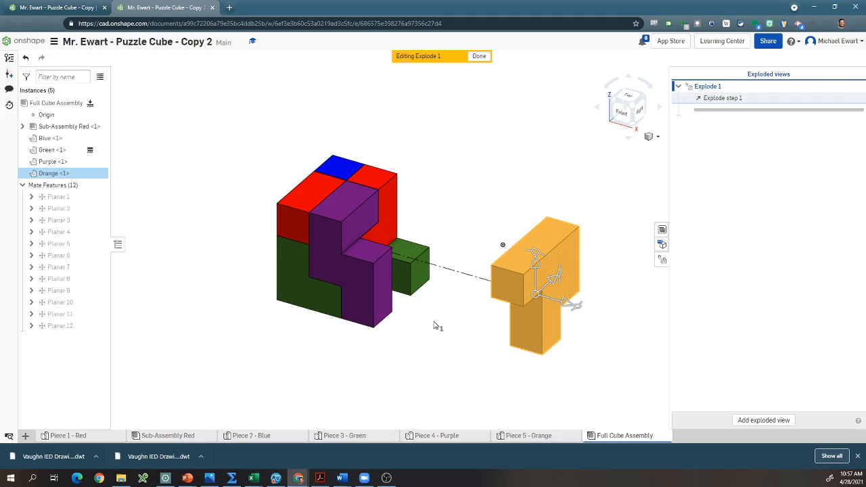
pyautogui.click(347, 253)
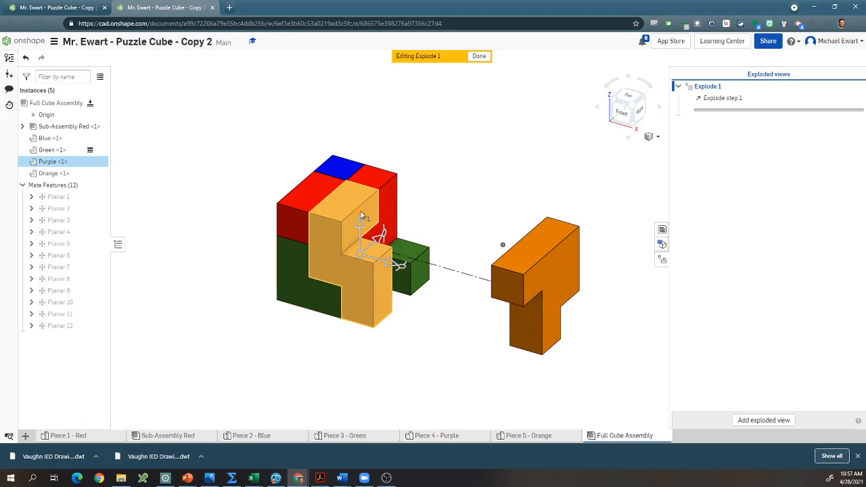
pyautogui.moveTo(362, 215)
pyautogui.mouseDown()
pyautogui.moveTo(387, 234)
pyautogui.moveTo(363, 212)
pyautogui.moveTo(292, 203)
pyautogui.moveTo(395, 247)
pyautogui.moveTo(351, 215)
pyautogui.mouseUp()
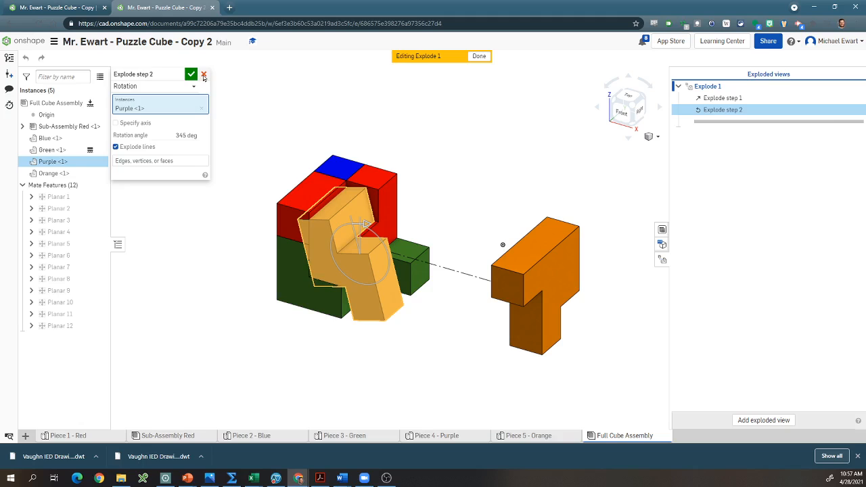
pyautogui.click(204, 75)
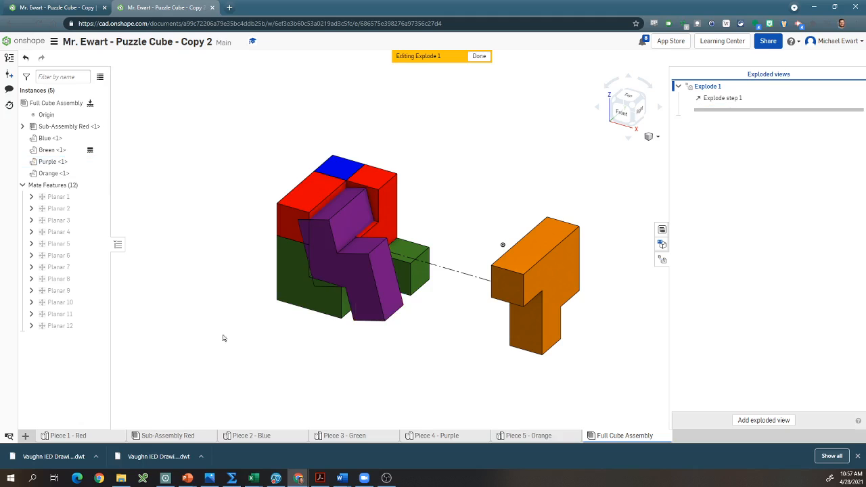
pyautogui.click(354, 278)
pyautogui.click(304, 284)
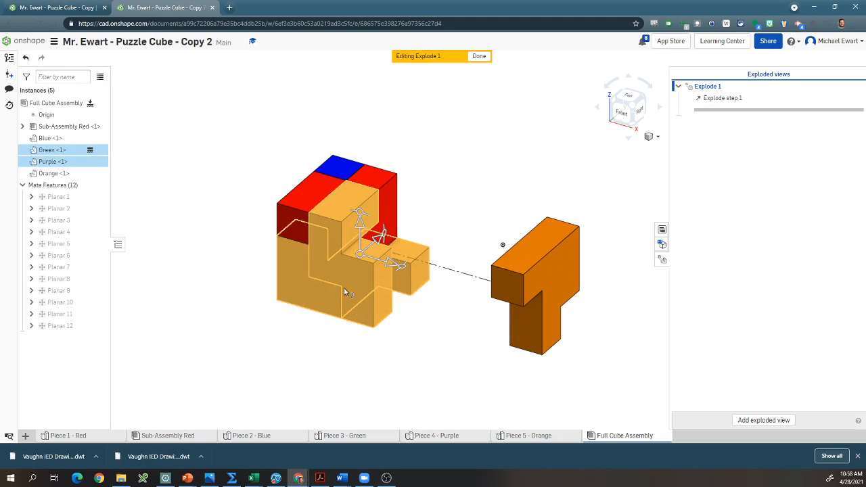
pyautogui.moveTo(368, 227); pyautogui.dragTo(369, 105)
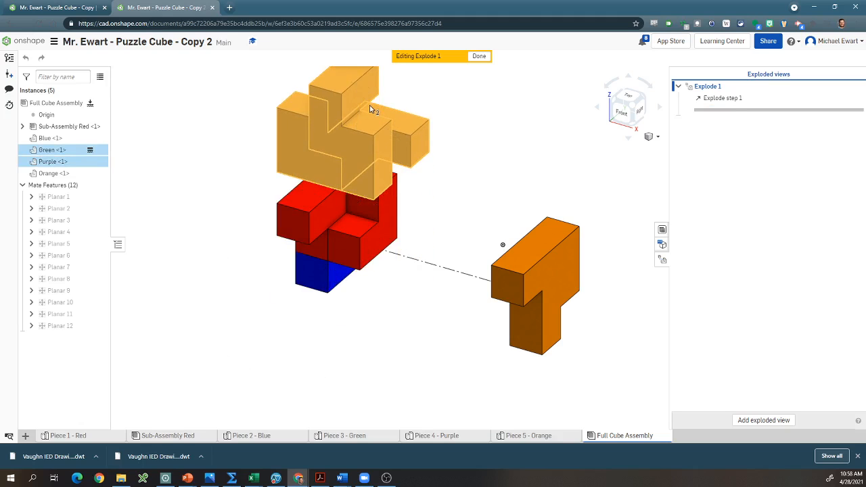
pyautogui.click(204, 75)
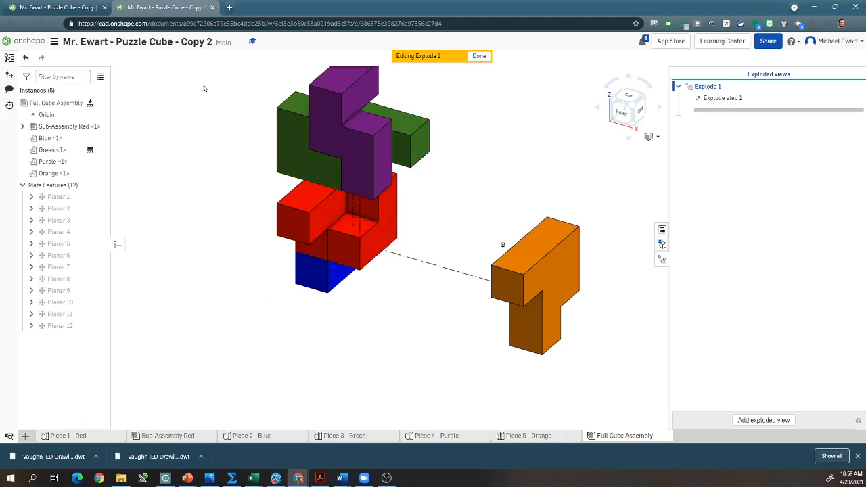
pyautogui.click(363, 273)
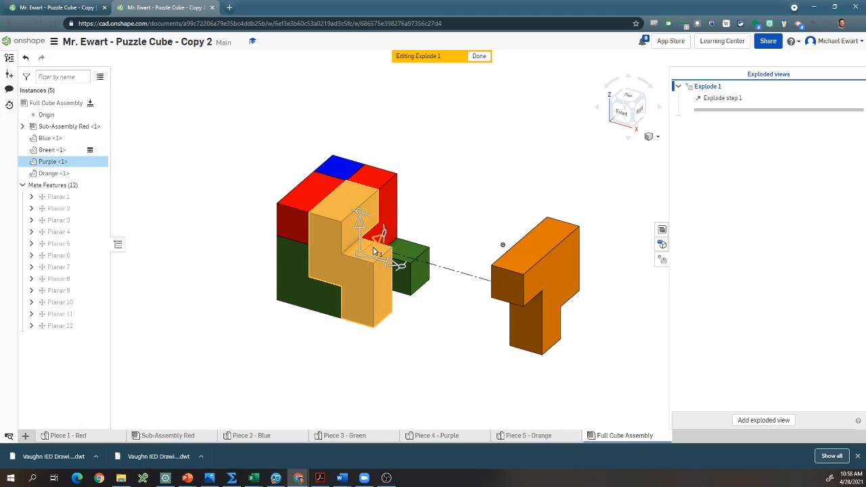
pyautogui.moveTo(374, 251); pyautogui.dragTo(219, 136)
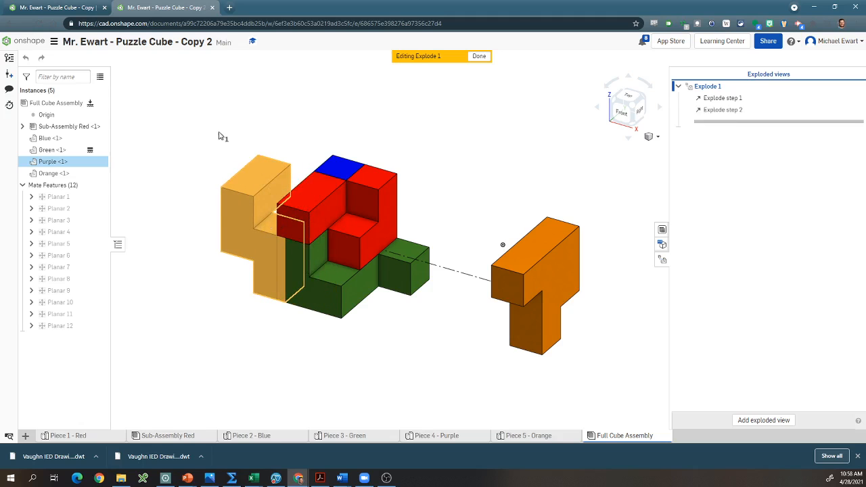
pyautogui.click(204, 75)
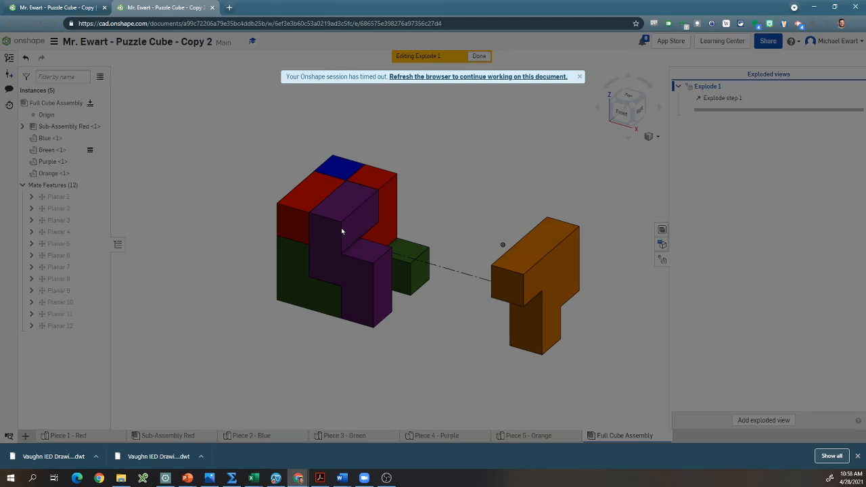
# - Refresh the timed-out document session and reopen Explode 1 of the full cube assembly for editing
pyautogui.click(458, 77)
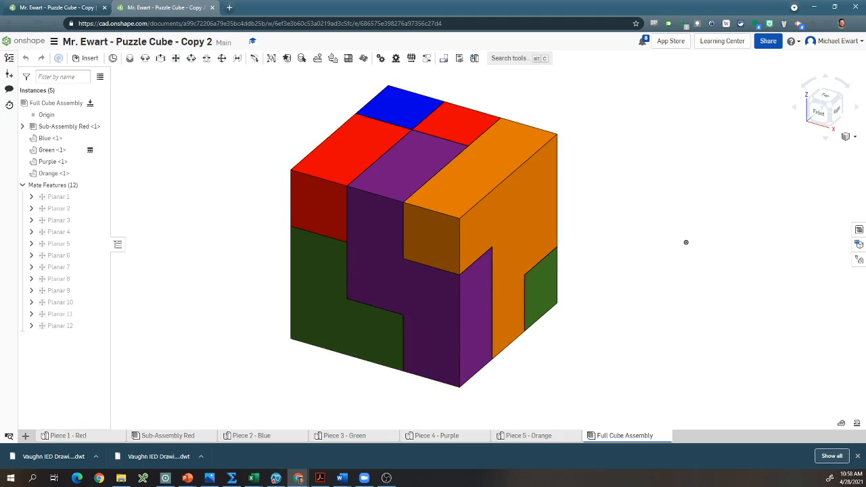
pyautogui.click(861, 263)
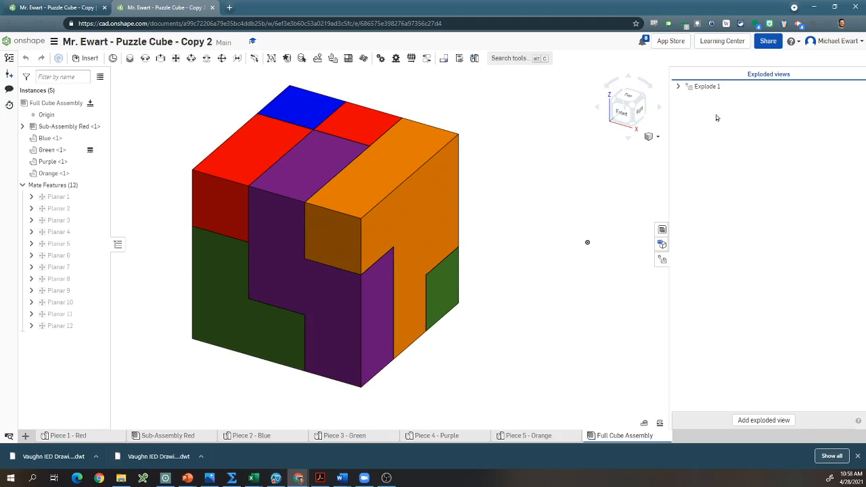
pyautogui.doubleClick(713, 93)
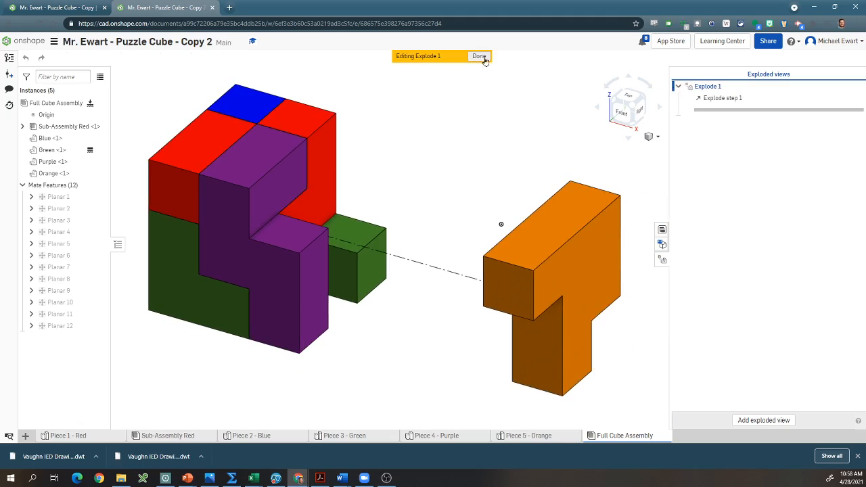
# - Explode the purple piece straight up out of the cube along the Z axis by 3.5 in
pyautogui.scroll(-4, 391, 157)
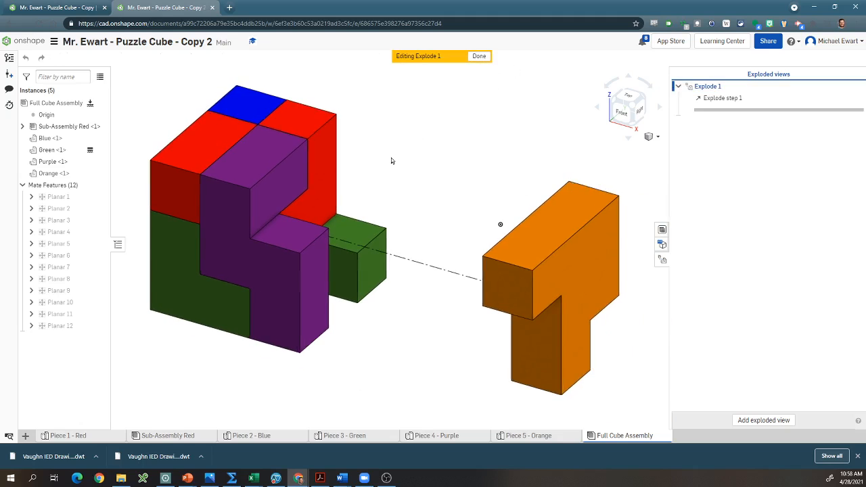
pyautogui.click(337, 234)
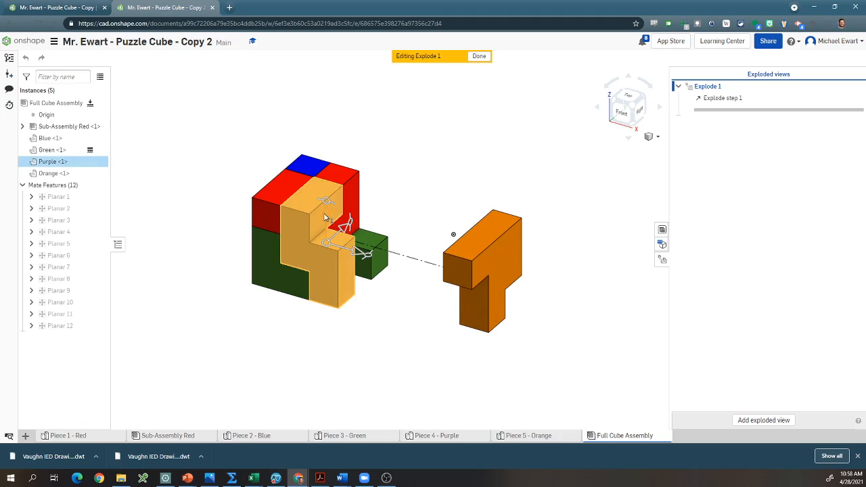
pyautogui.moveTo(326, 207); pyautogui.dragTo(321, 125)
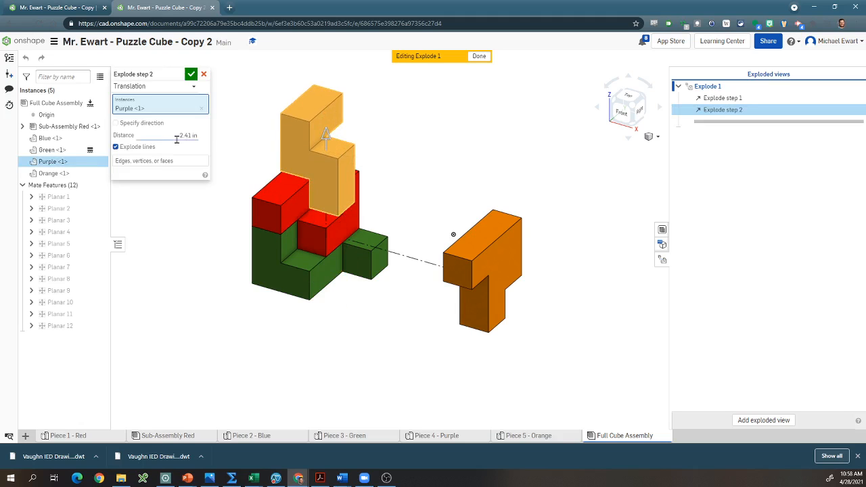
pyautogui.click(175, 135)
pyautogui.write('3.5')
pyautogui.press('Return')
pyautogui.click(191, 75)
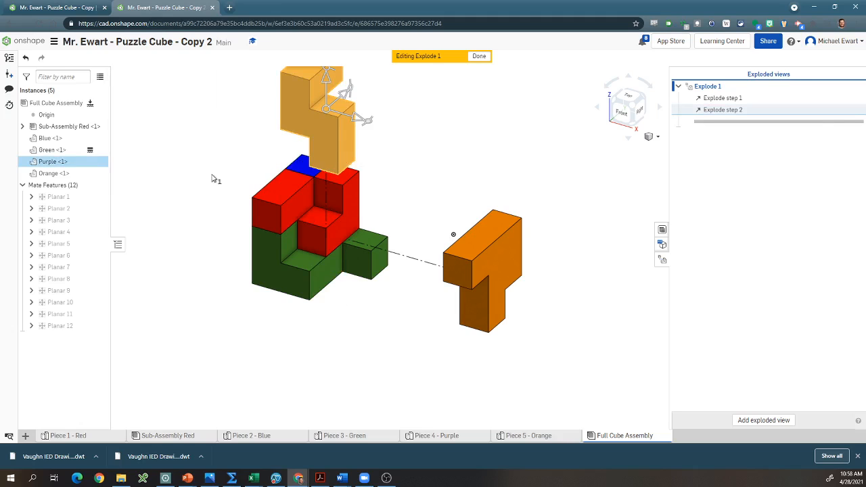
# - Explode the green piece straight down below the cube with a distance of -3.5 in
pyautogui.click(314, 296)
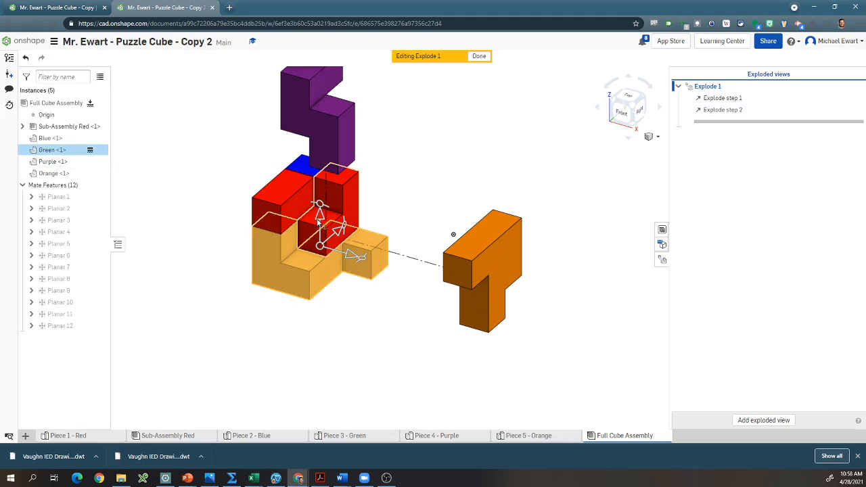
pyautogui.moveTo(320, 219); pyautogui.dragTo(315, 294)
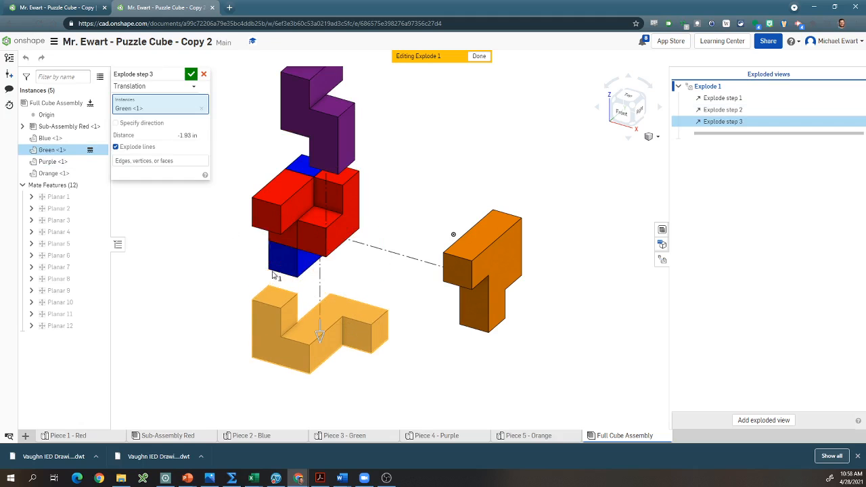
pyautogui.click(188, 135)
pyautogui.press('BackSpace')
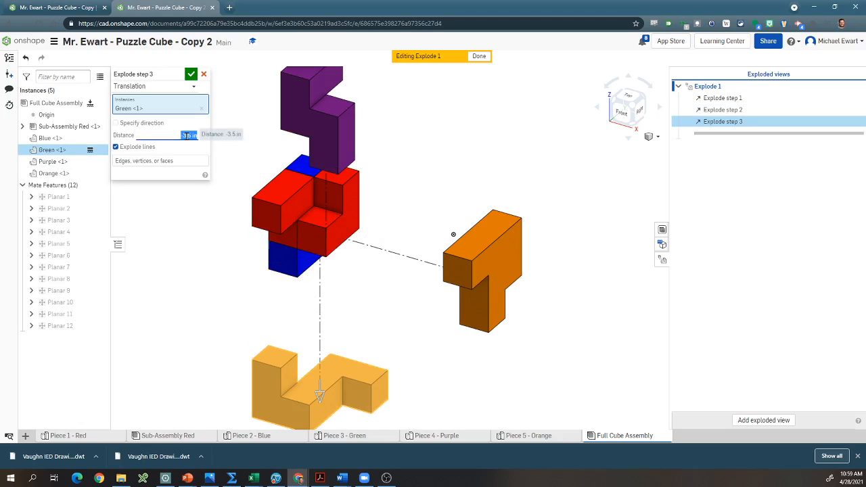
pyautogui.click(191, 74)
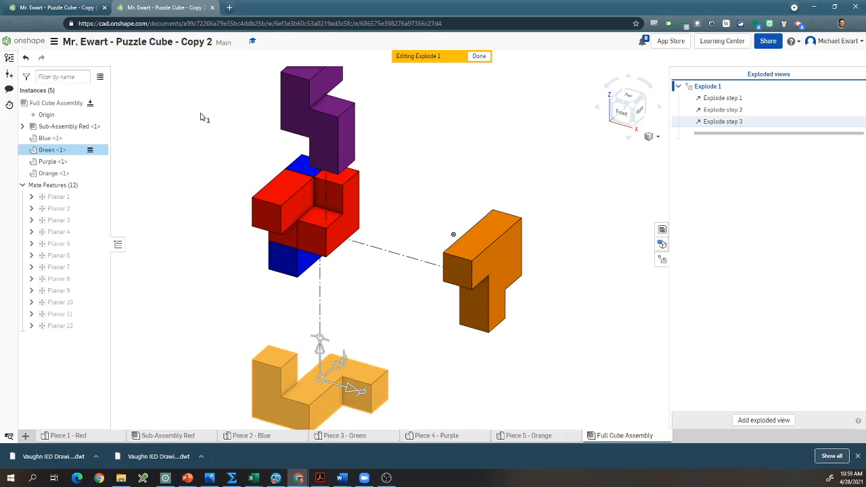
# - Explode the blue piece away from the cube along the negative X direction with a distance of -3.5 in
pyautogui.press('f')
pyautogui.click(329, 262)
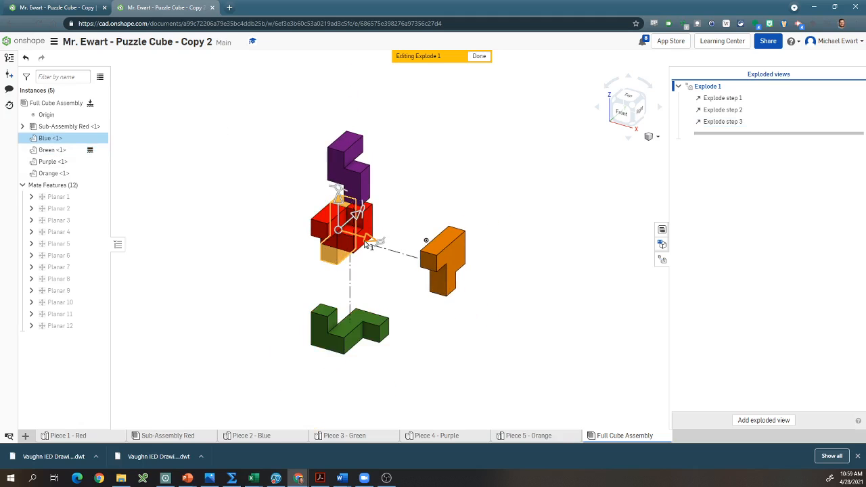
pyautogui.moveTo(369, 241); pyautogui.dragTo(276, 218)
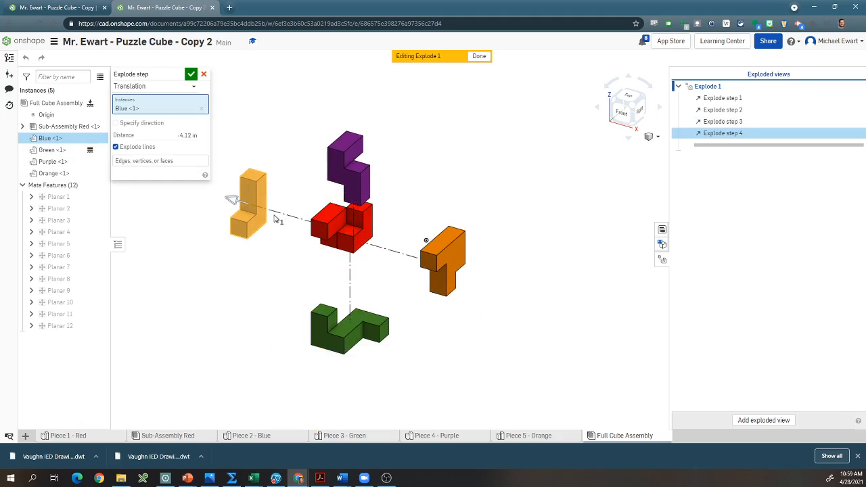
pyautogui.click(188, 135)
pyautogui.press('BackSpace')
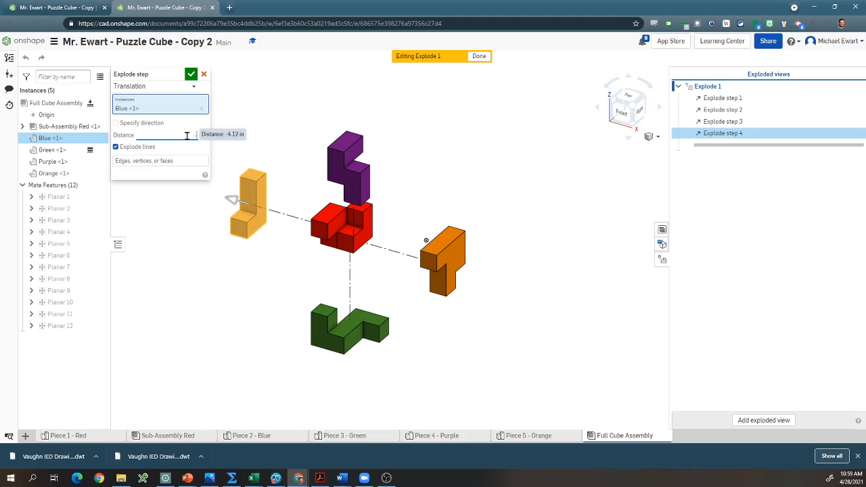
pyautogui.write('-3.5')
pyautogui.press('Return')
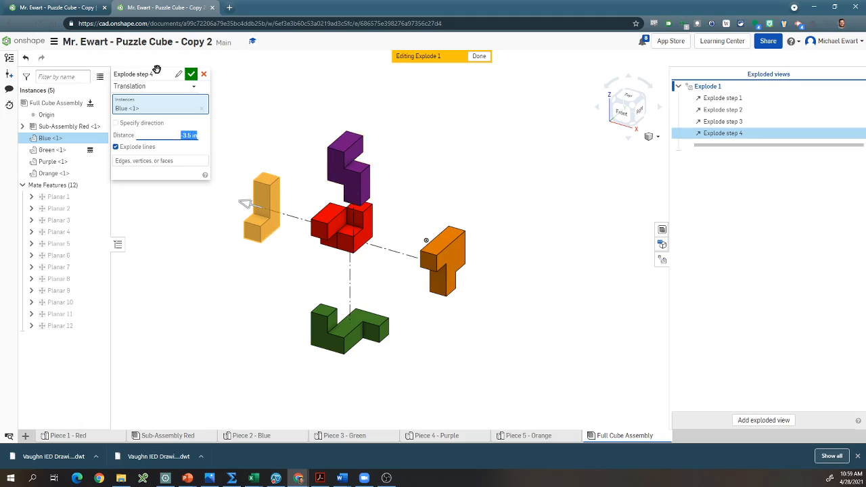
pyautogui.click(191, 74)
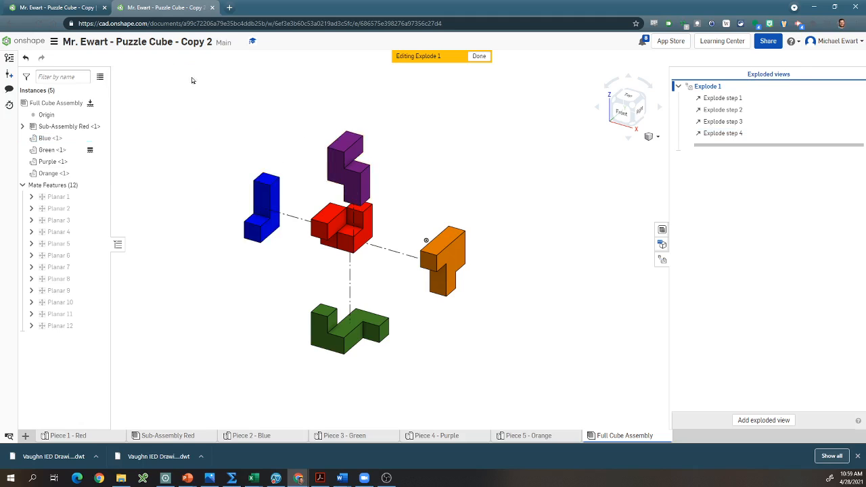
# - Review the Piece 1 - Red part studio and the Sub-Assembly Red assembly, and return to the Full Cube Assembly
pyautogui.click(426, 168)
pyautogui.click(338, 230)
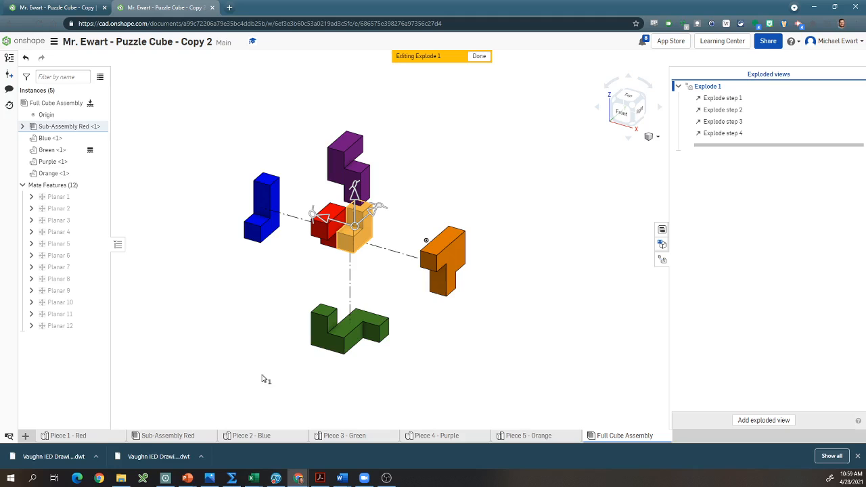
pyautogui.click(74, 436)
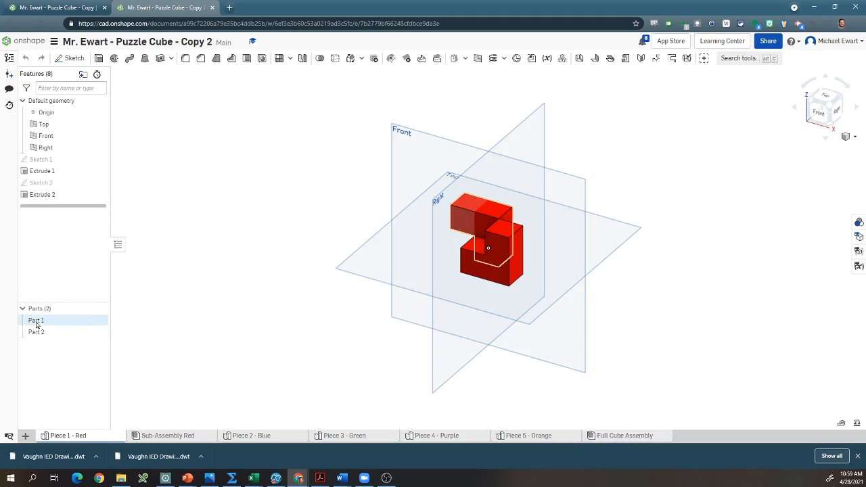
pyautogui.click(160, 435)
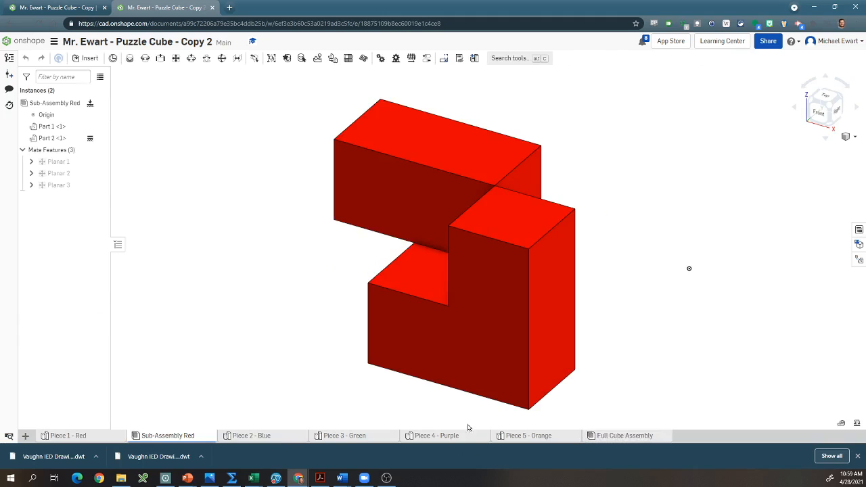
pyautogui.click(628, 436)
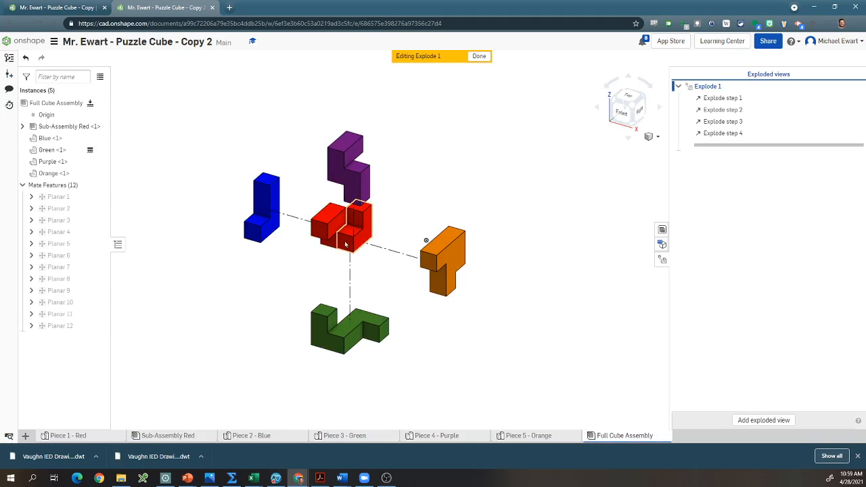
# - Explode both parts of the red sub-assembly together toward the back along the Y axis by 3.5 in
pyautogui.click(353, 240)
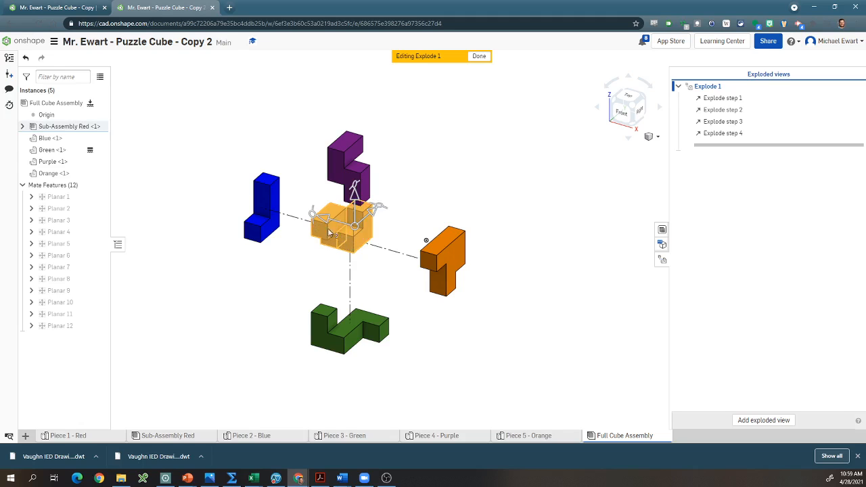
pyautogui.moveTo(370, 226); pyautogui.dragTo(441, 180)
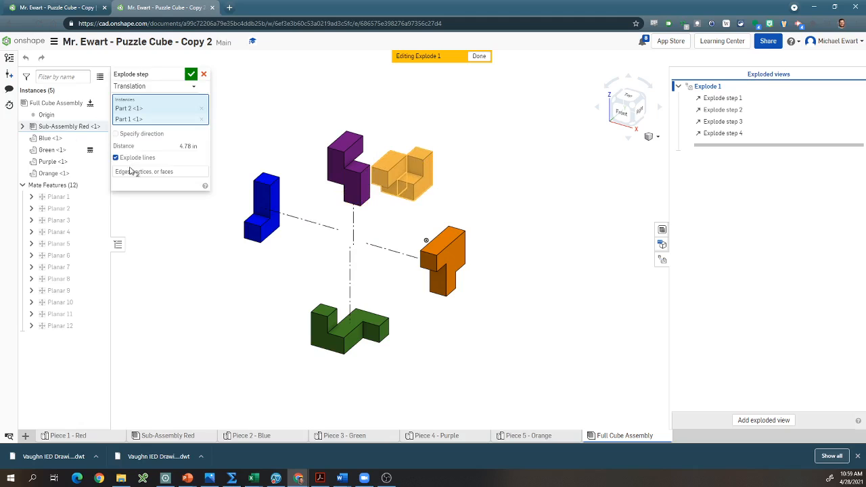
pyautogui.click(170, 147)
pyautogui.write('3.5')
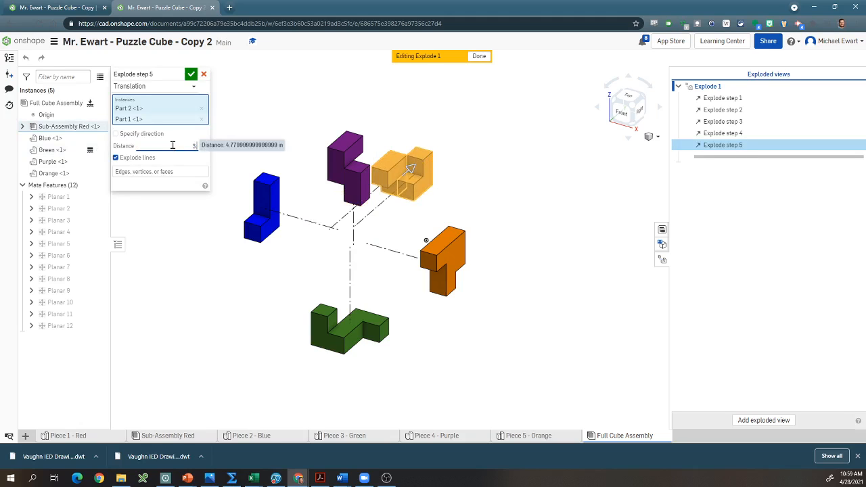
pyautogui.press('Return')
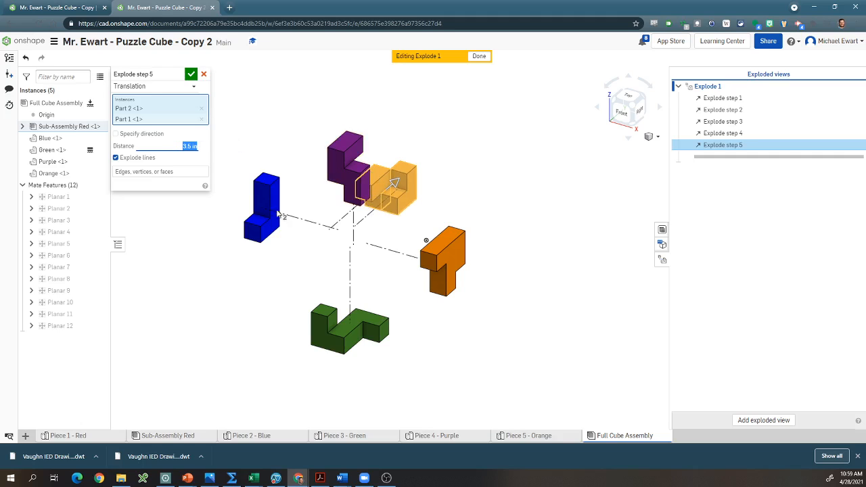
pyautogui.click(191, 74)
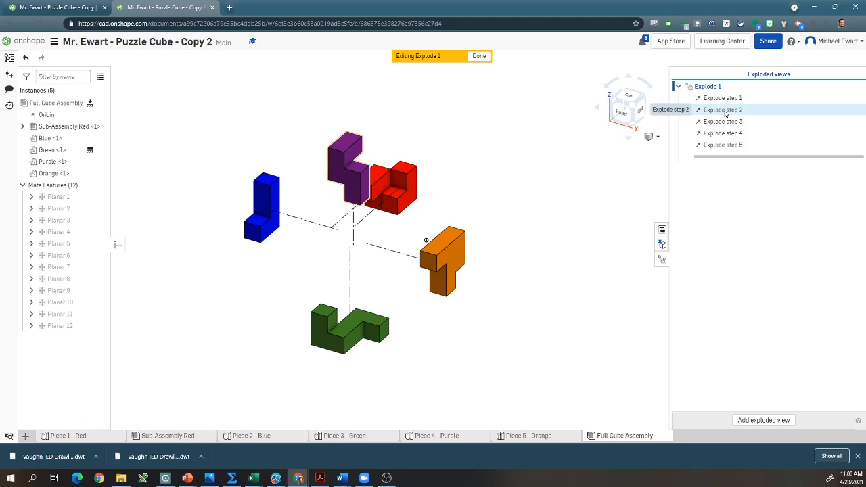
# - Increase the explode distance of the two red parts in Explode step 5, first to 4.5 in and finally to 7 in
pyautogui.click(355, 327)
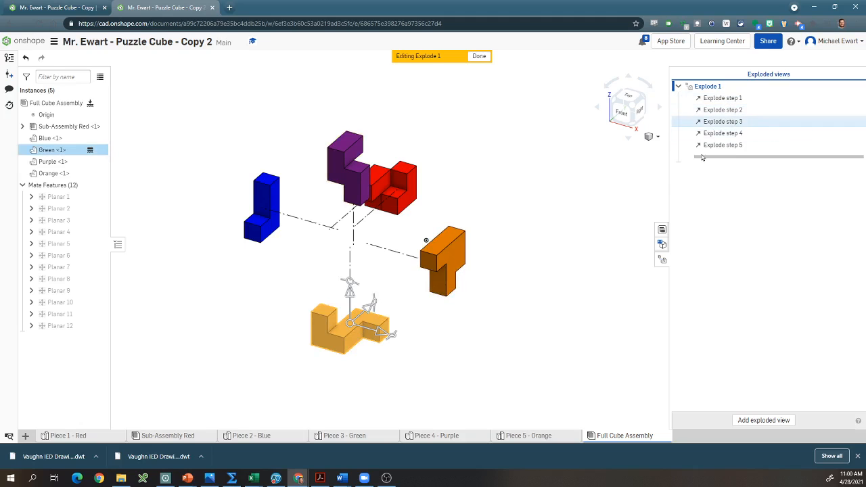
pyautogui.click(579, 264)
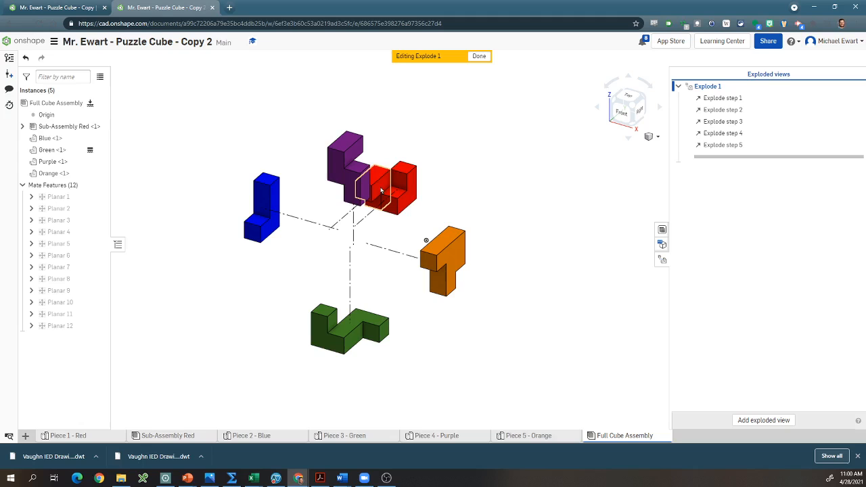
pyautogui.click(381, 190)
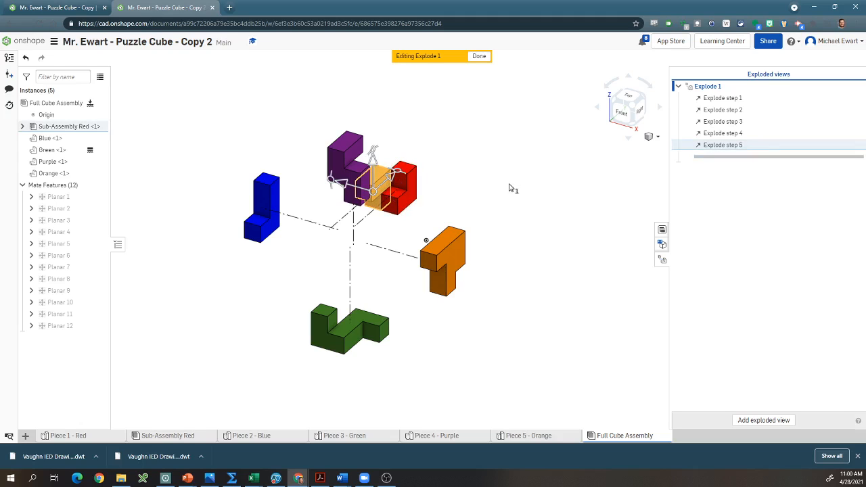
pyautogui.click(726, 161)
pyautogui.doubleClick(727, 145)
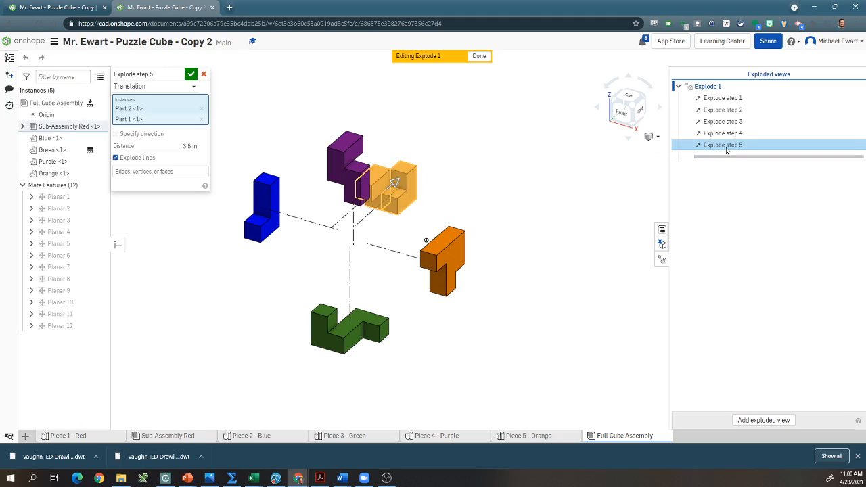
pyautogui.click(178, 145)
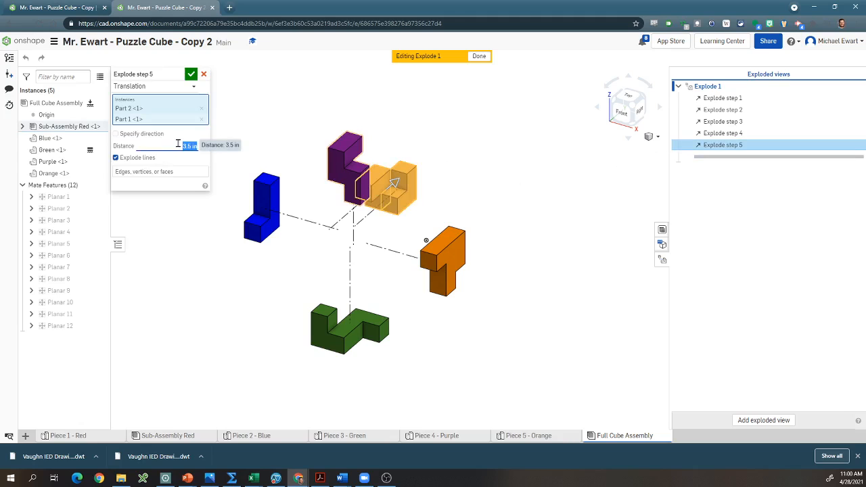
pyautogui.write('4.5')
pyautogui.press('Return')
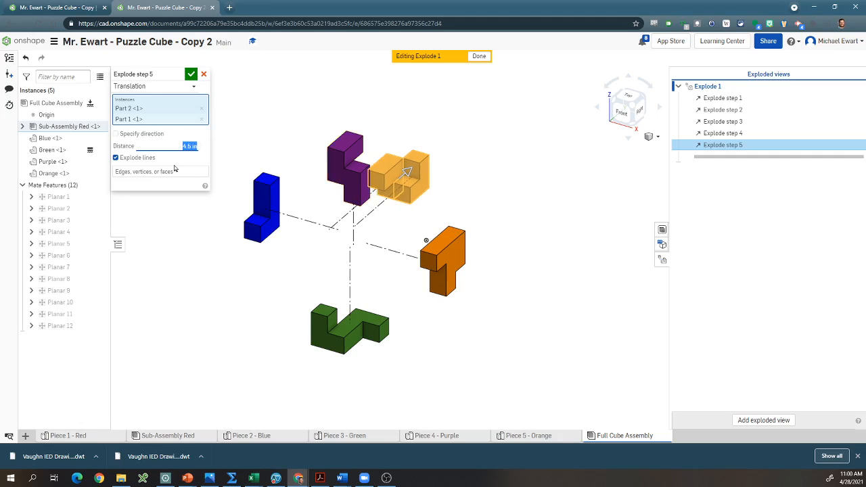
pyautogui.write('7')
pyautogui.press('Return')
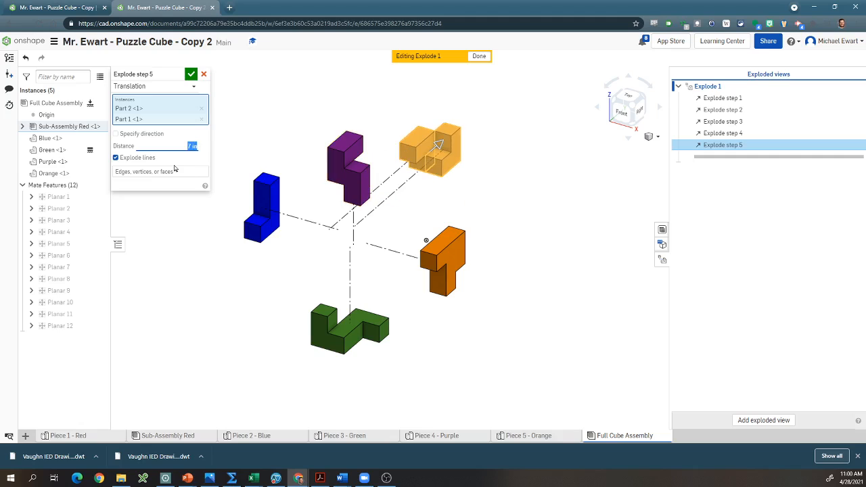
pyautogui.click(191, 74)
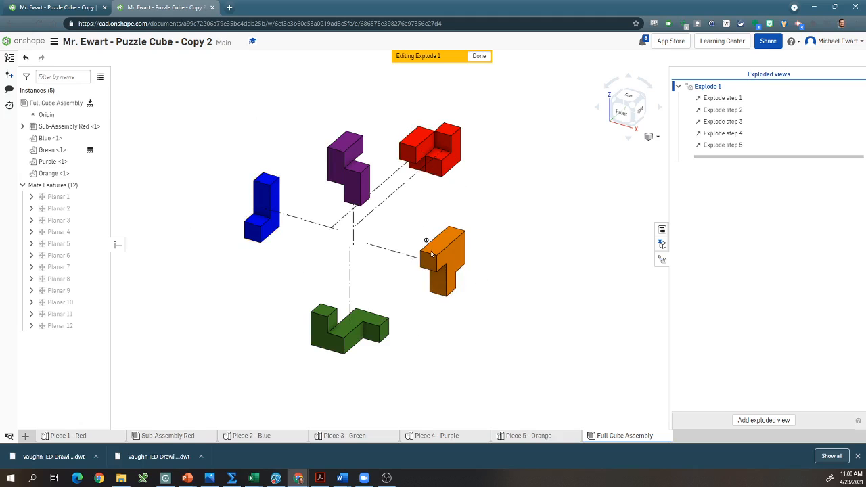
# - Set the green piece's explode distance in Explode step 3 to -3 in
pyautogui.click(369, 313)
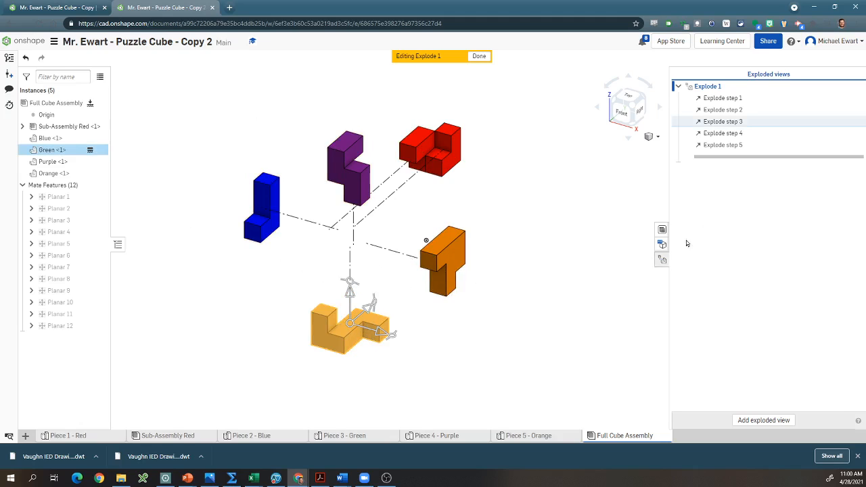
pyautogui.doubleClick(733, 123)
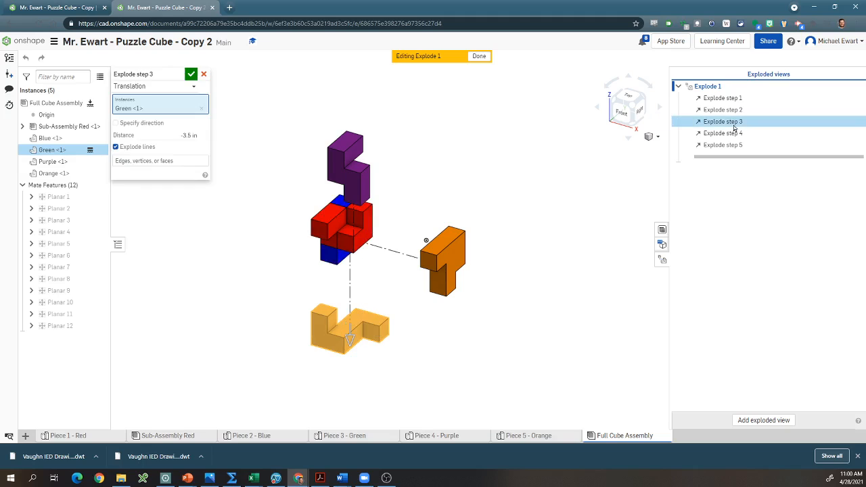
pyautogui.click(165, 136)
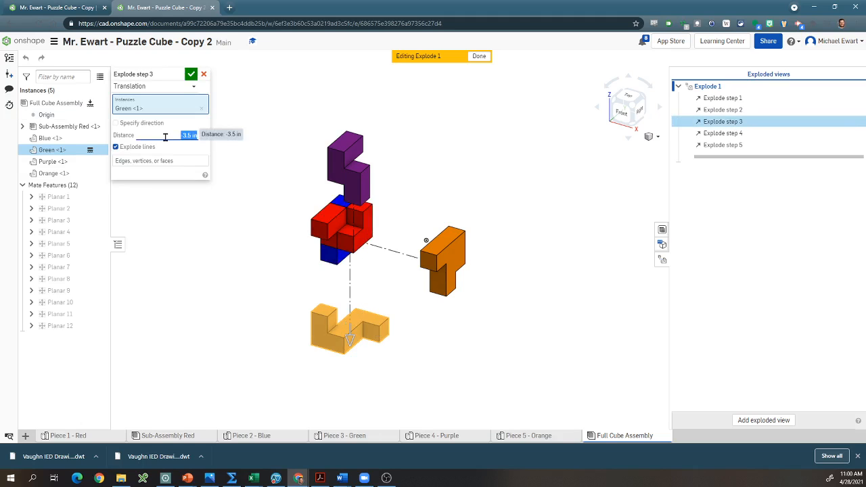
pyautogui.write('-3')
pyautogui.press('Return')
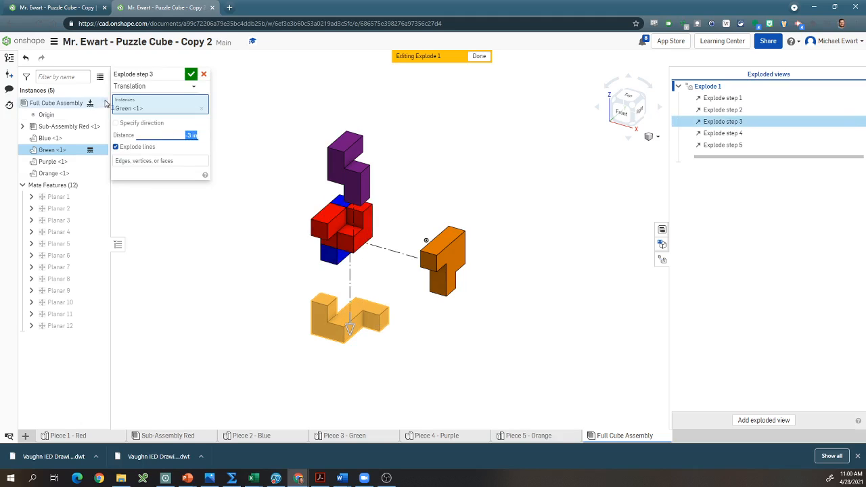
pyautogui.click(191, 75)
pyautogui.click(521, 345)
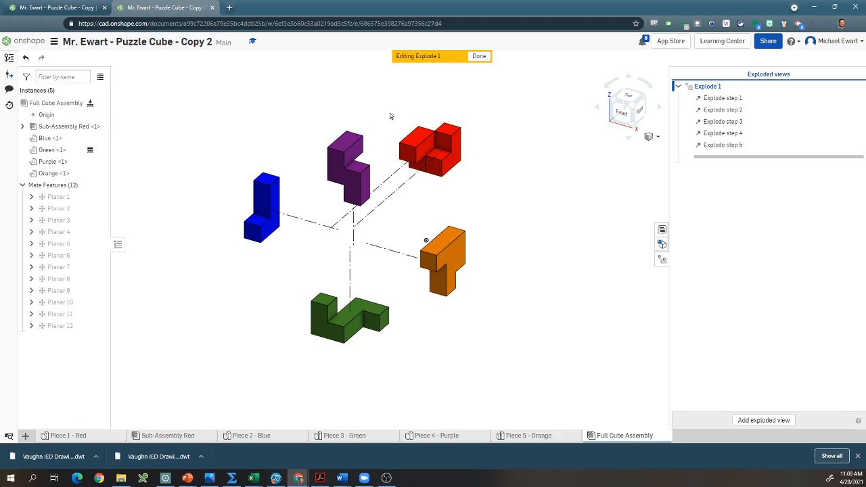
# - Finish editing Explode 1, reopen it briefly to check the exploded layout, and return to the assembled cube
pyautogui.click(479, 56)
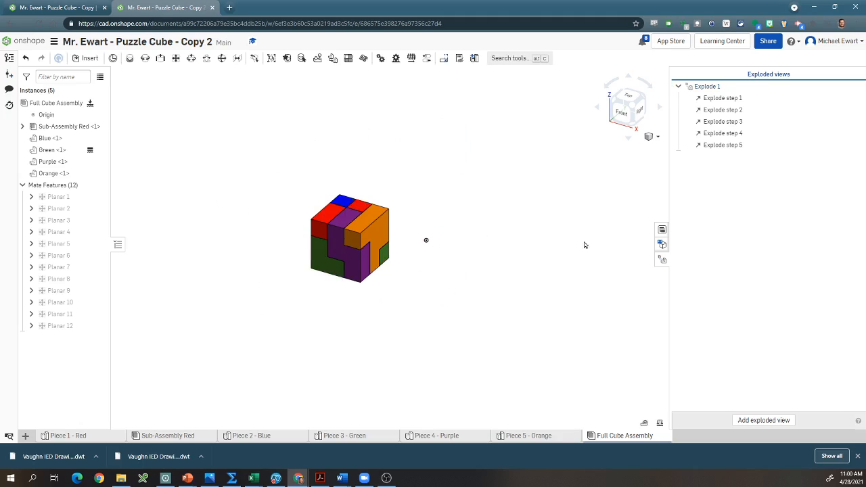
pyautogui.doubleClick(717, 87)
pyautogui.click(480, 56)
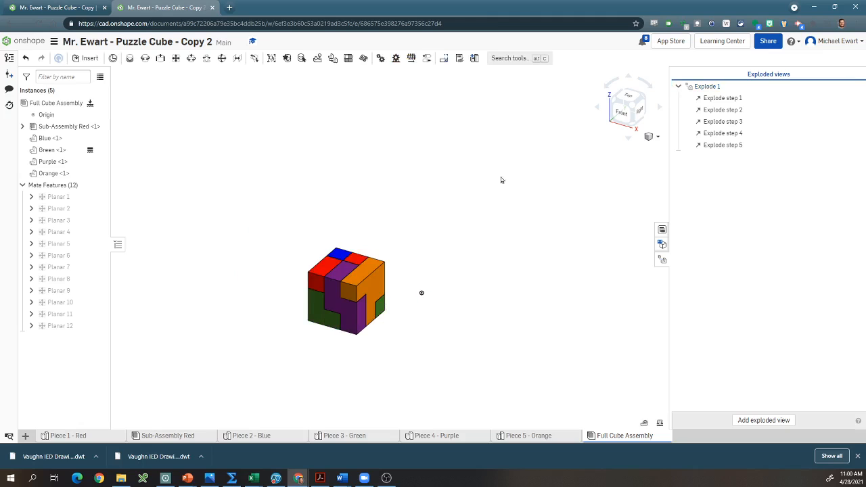
# - Create a new drawing with no views from the self-created Vaughn IED Drawing (Inches).dwt template
pyautogui.click(23, 437)
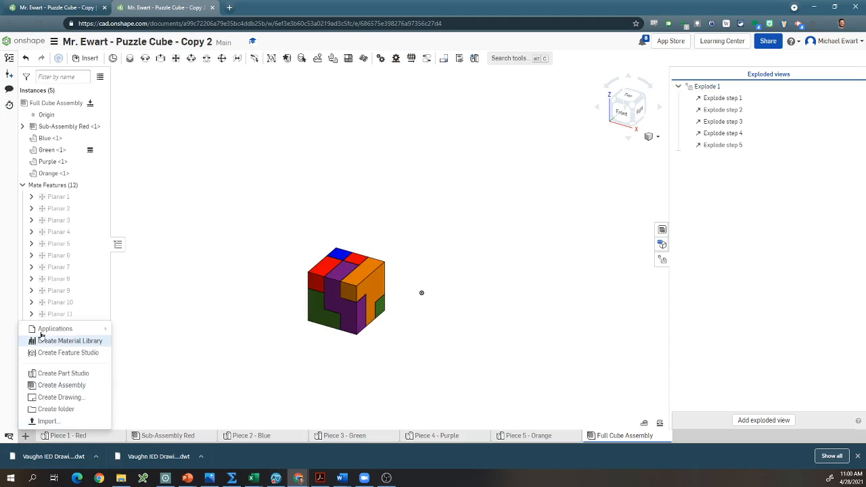
pyautogui.click(56, 400)
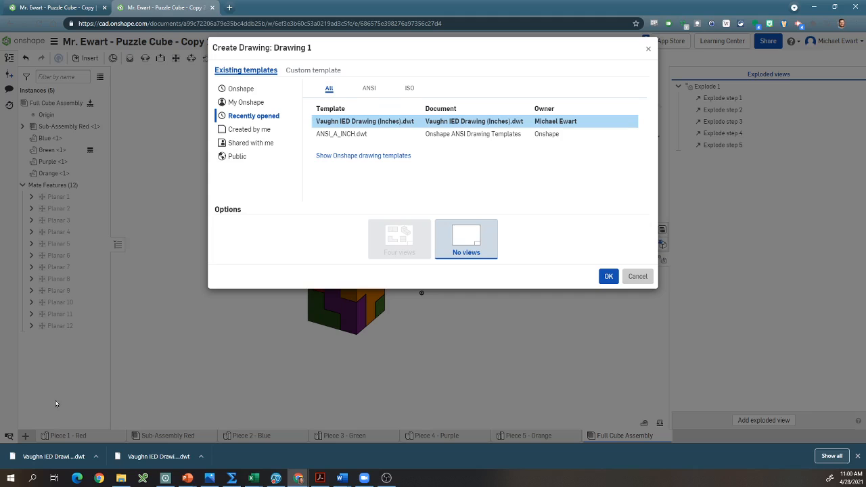
pyautogui.click(347, 138)
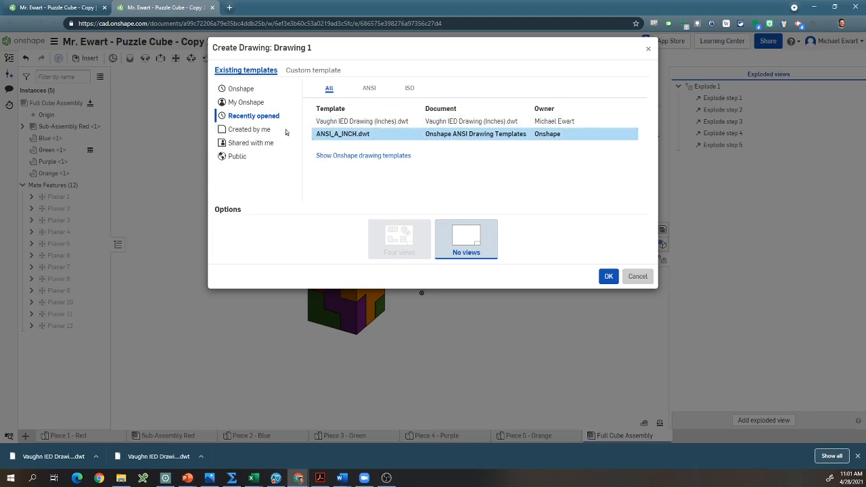
pyautogui.click(264, 130)
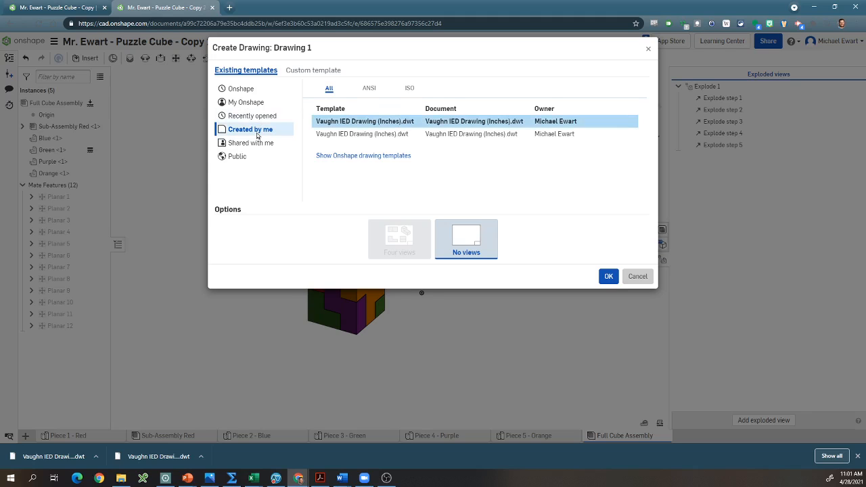
pyautogui.click(609, 277)
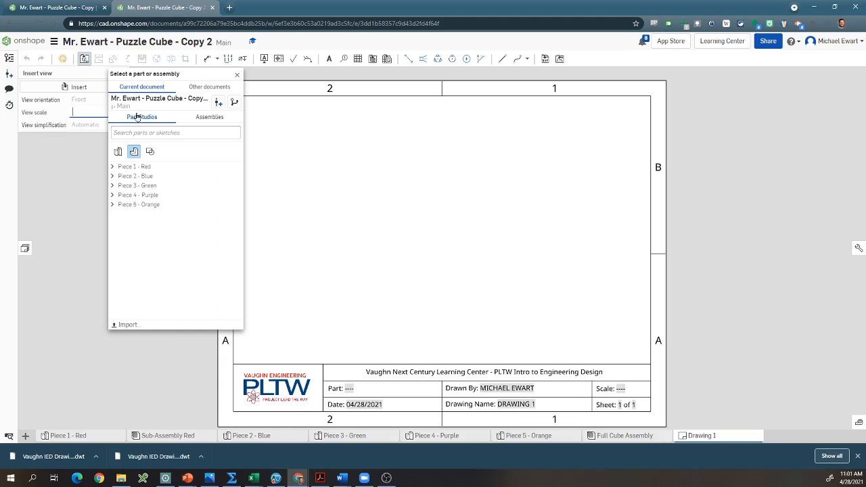
# - Insert an isometric view of the Full Cube Assembly at 1:1 scale on the right half of the drawing sheet
pyautogui.click(227, 119)
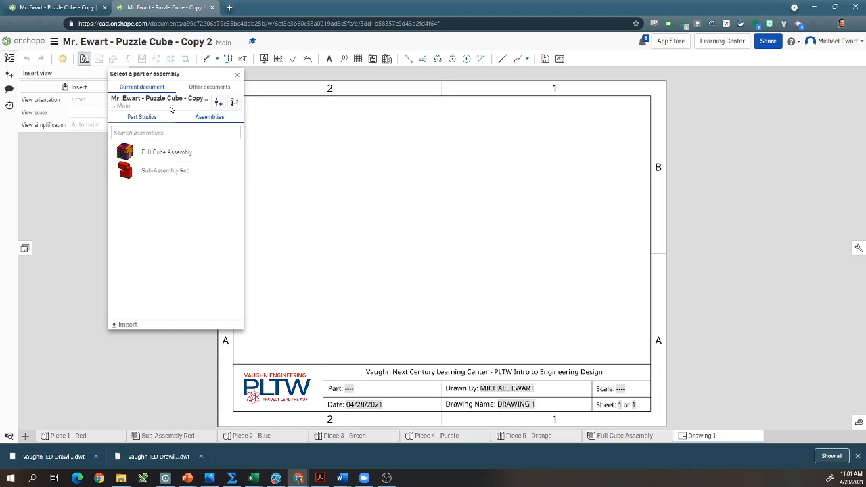
pyautogui.click(140, 120)
pyautogui.click(216, 117)
pyautogui.click(166, 152)
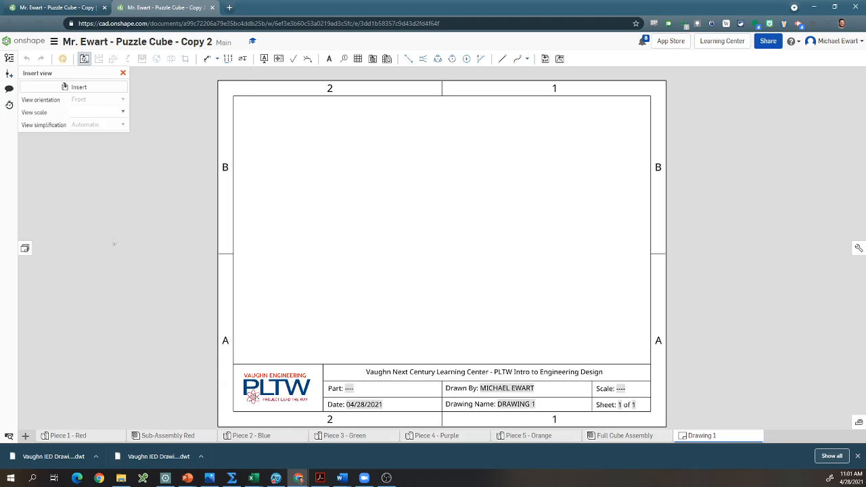
pyautogui.click(495, 266)
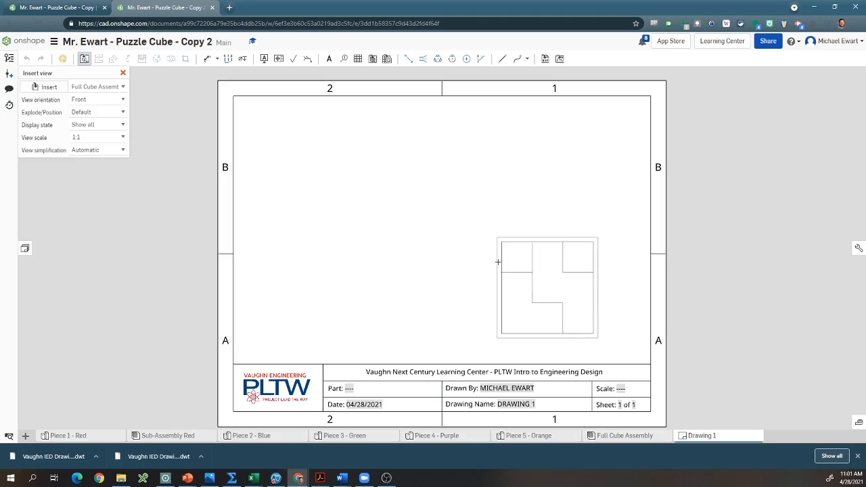
pyautogui.click(79, 101)
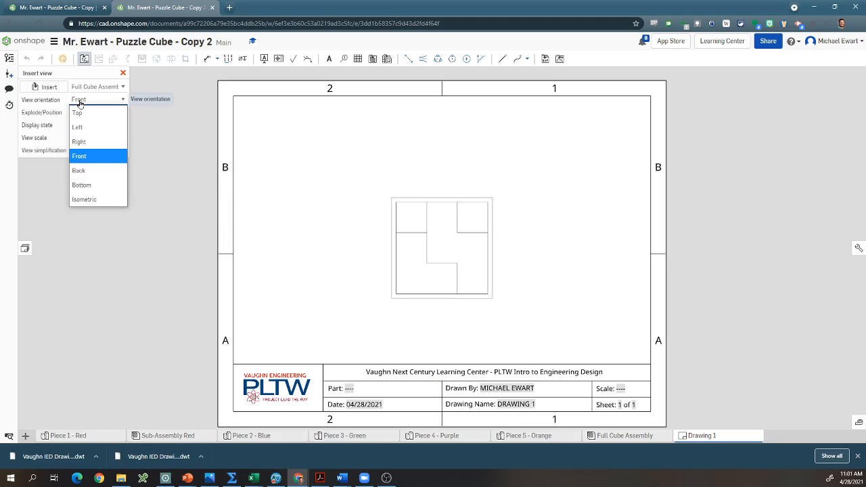
pyautogui.click(84, 199)
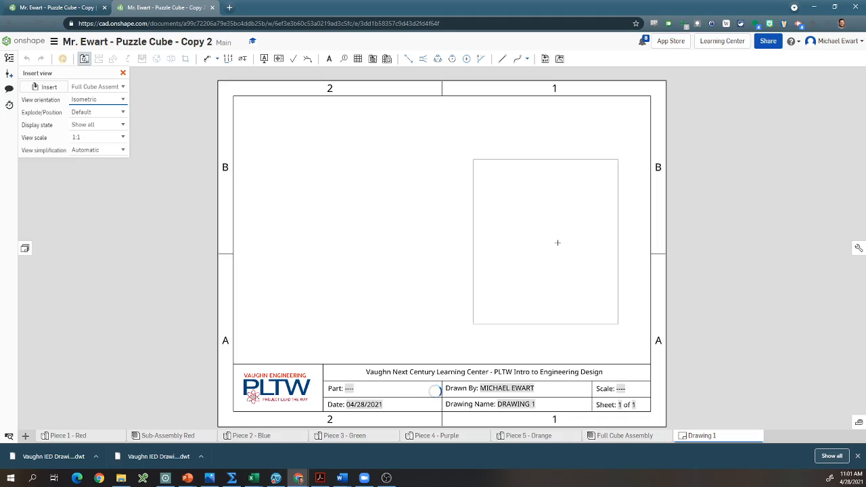
pyautogui.click(558, 242)
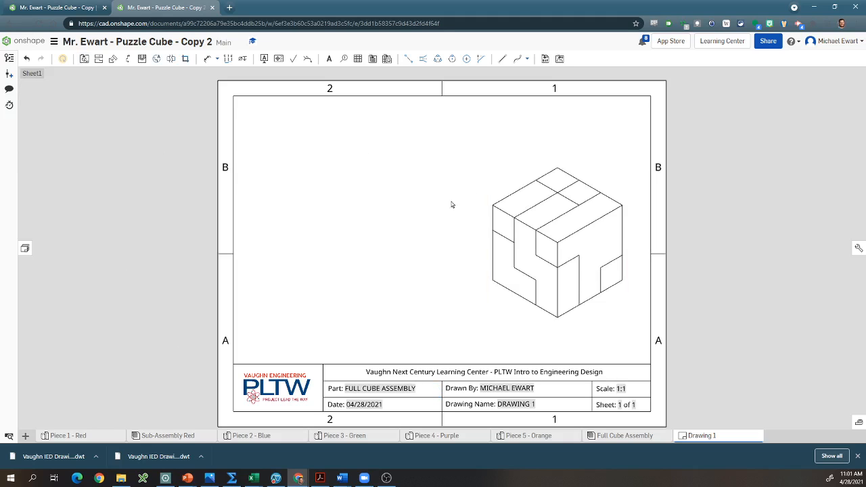
# - Show the assembled cube view shaded and move it to the sheet's lower-right corner, just above the title block
pyautogui.rightClick(557, 215)
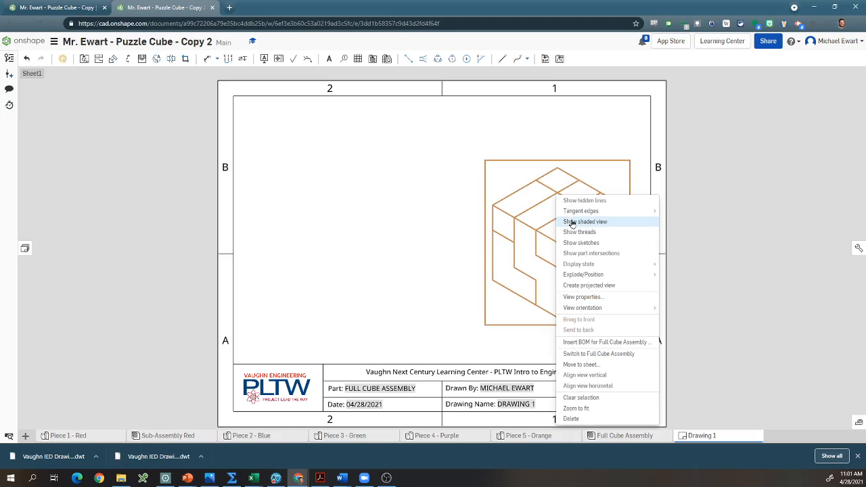
pyautogui.click(574, 222)
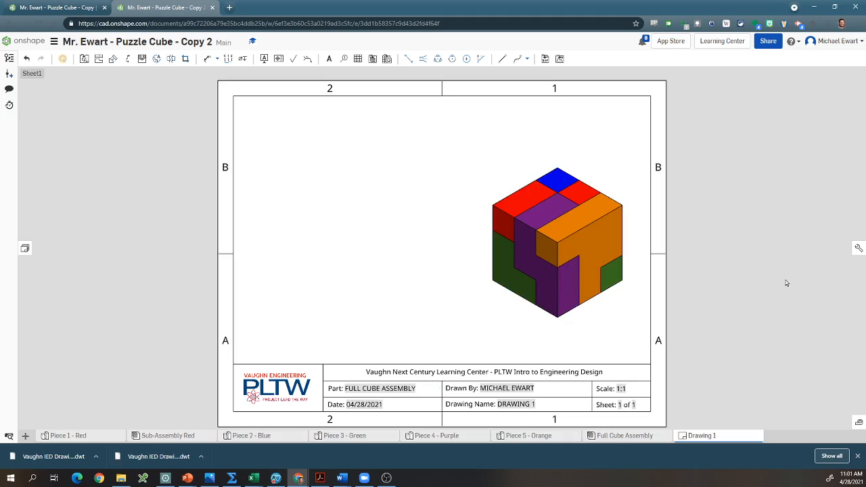
pyautogui.click(589, 254)
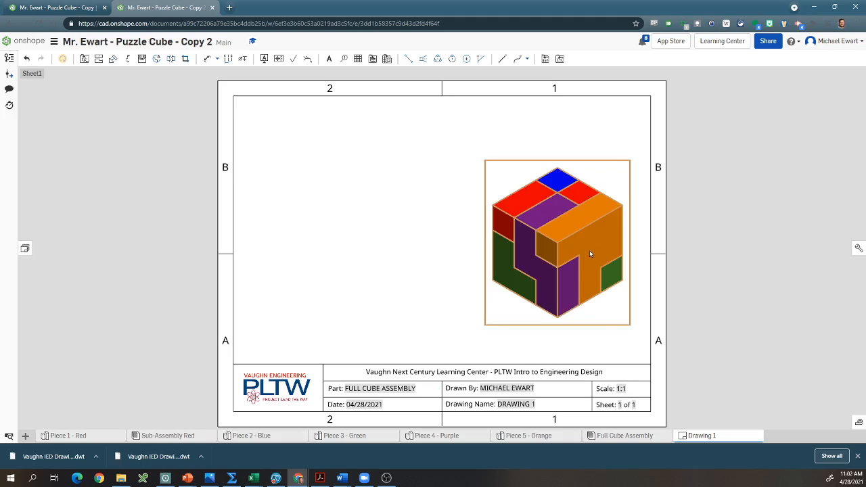
pyautogui.moveTo(601, 311); pyautogui.dragTo(623, 353)
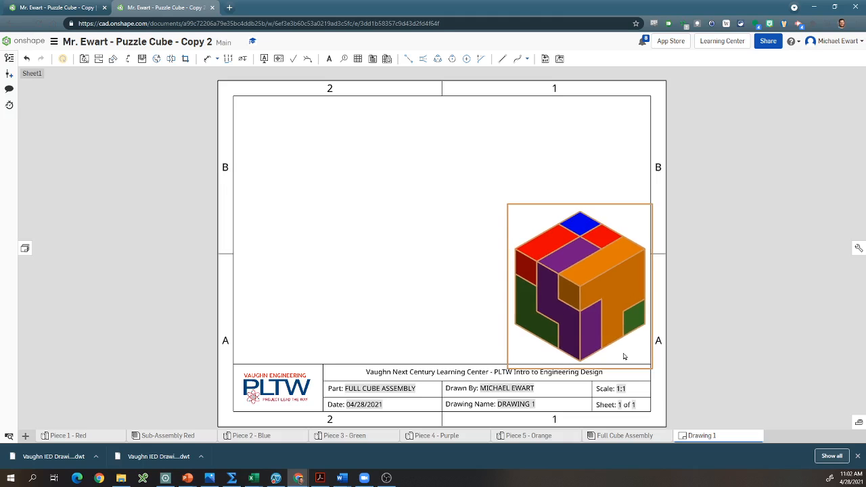
pyautogui.click(703, 356)
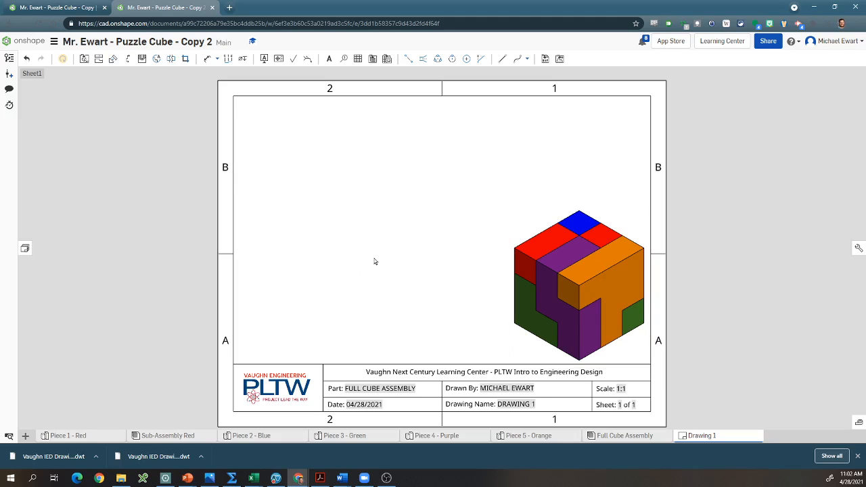
# - Insert an isometric view of the Full Cube Assembly in its Explode 1 state at 1:2 scale on the sheet's left half
pyautogui.click(86, 59)
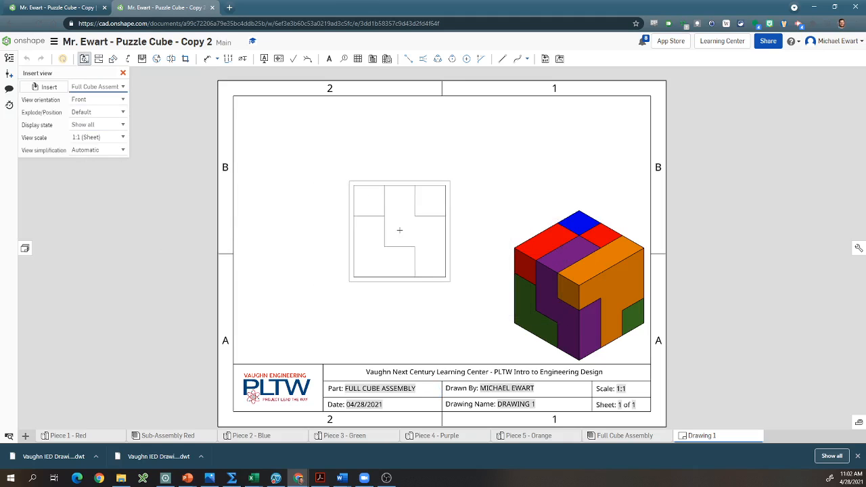
pyautogui.click(106, 100)
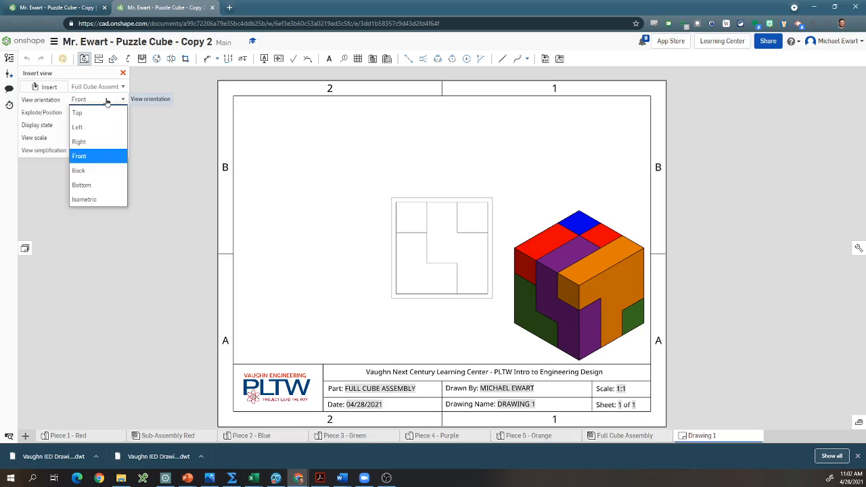
pyautogui.click(105, 198)
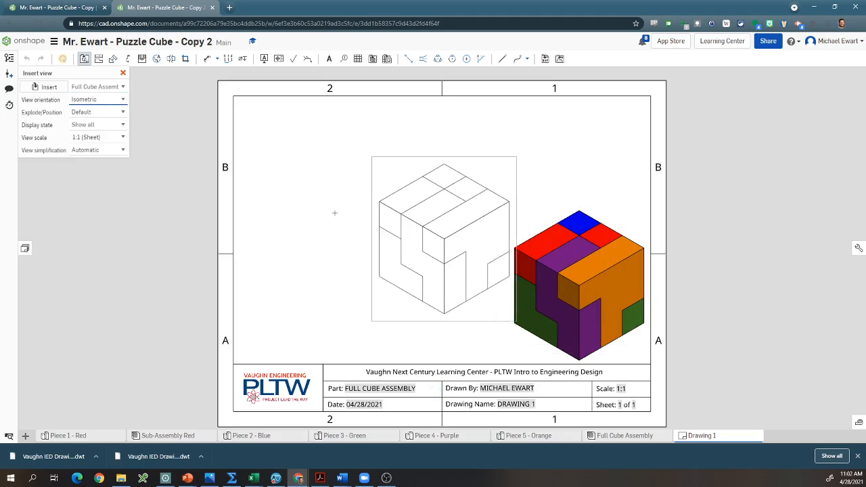
pyautogui.click(81, 112)
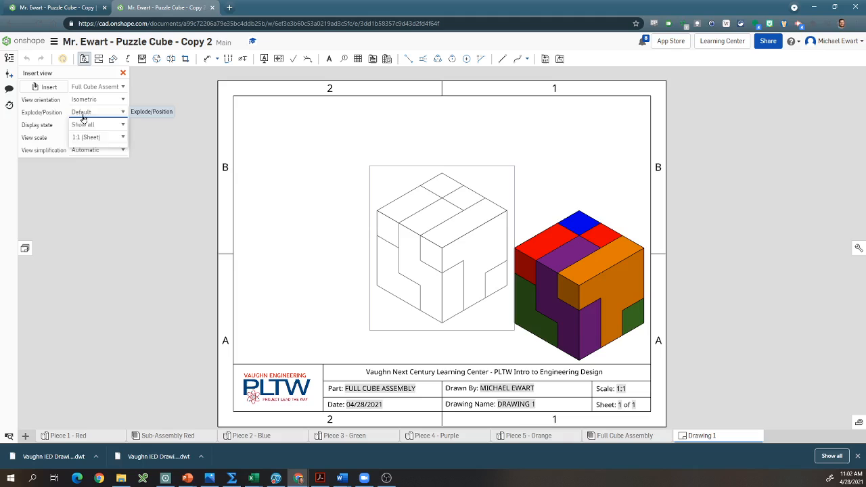
pyautogui.click(85, 139)
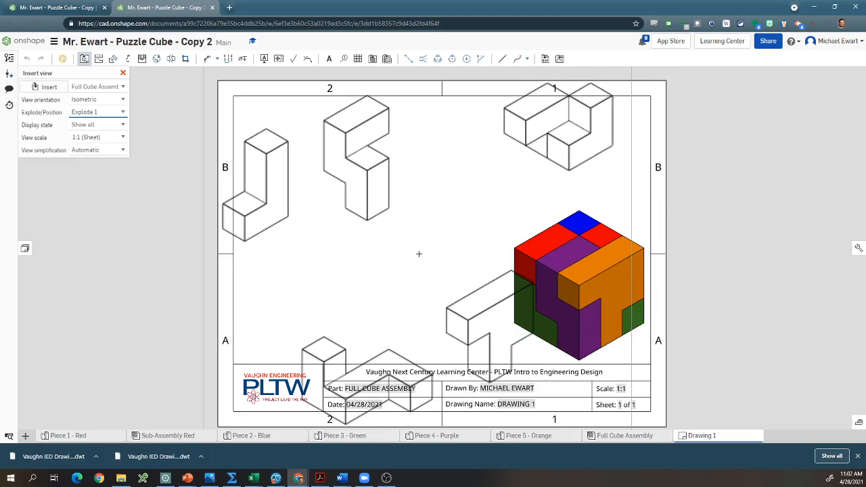
pyautogui.click(123, 138)
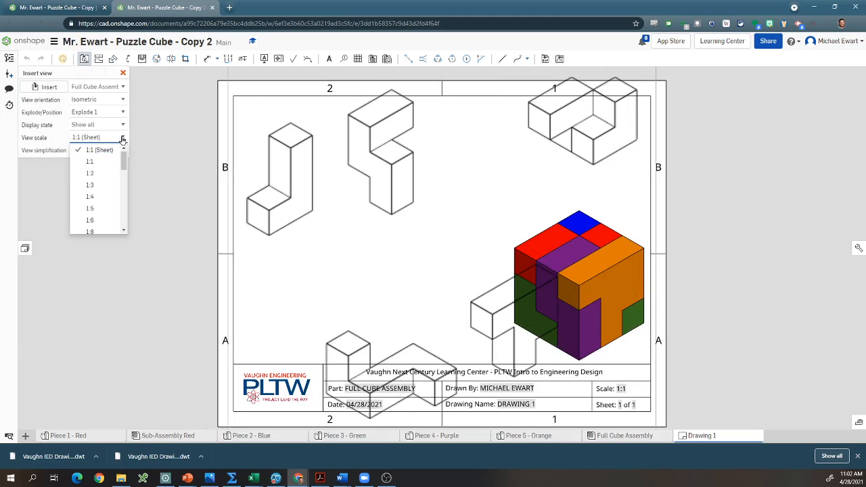
pyautogui.click(106, 174)
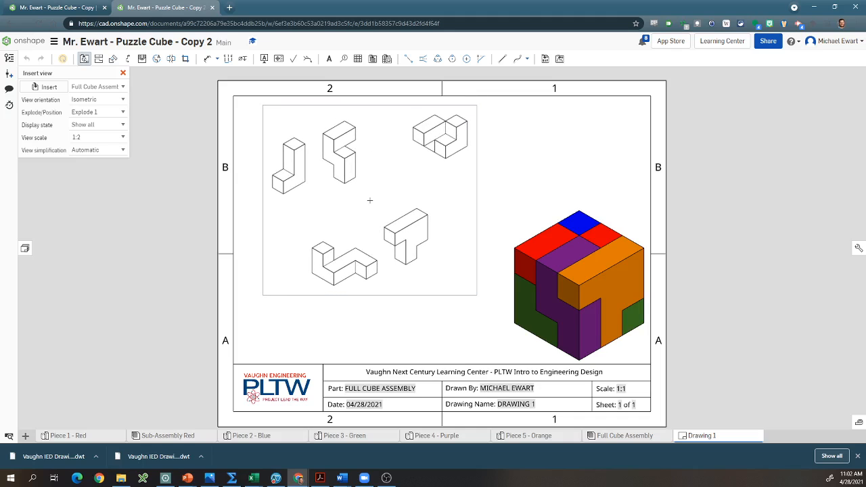
pyautogui.click(370, 200)
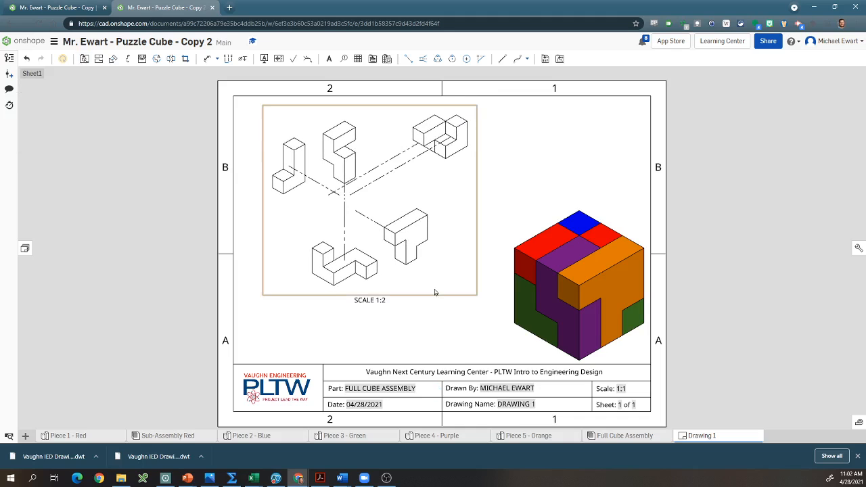
# - Show the exploded view shaded and move it to the sheet's lower left, with its scale label just above the title block
pyautogui.rightClick(348, 221)
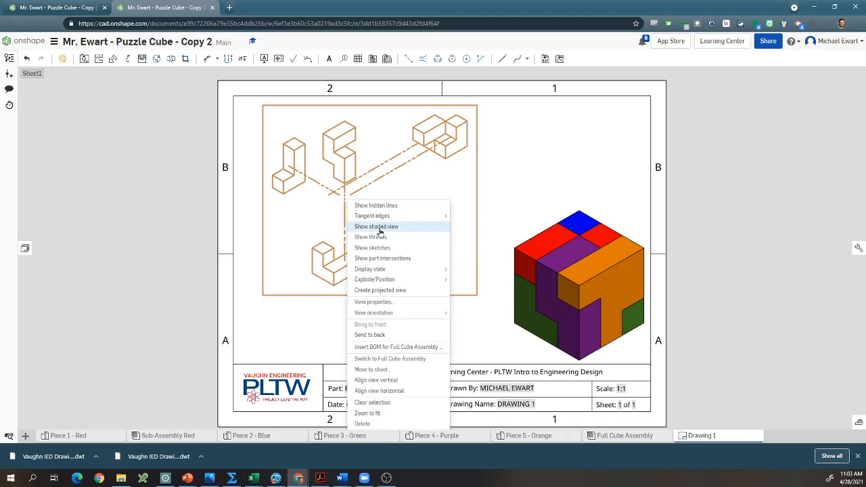
pyautogui.click(378, 227)
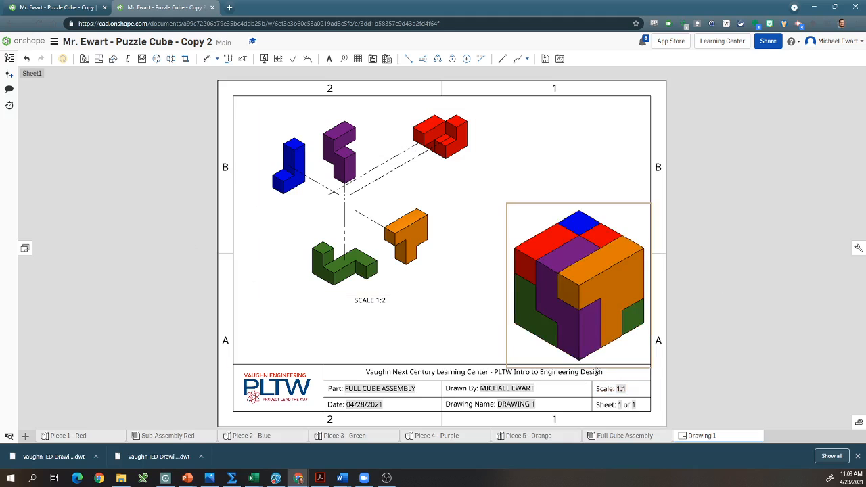
pyautogui.click(729, 350)
pyautogui.moveTo(338, 226)
pyautogui.mouseDown()
pyautogui.moveTo(438, 216)
pyautogui.moveTo(262, 213)
pyautogui.moveTo(410, 224)
pyautogui.moveTo(339, 212)
pyautogui.mouseUp()
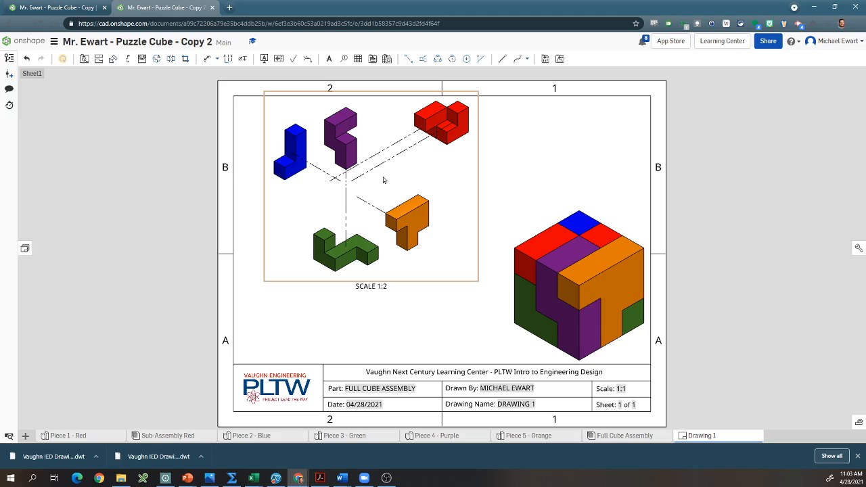
pyautogui.moveTo(351, 165)
pyautogui.mouseDown()
pyautogui.moveTo(322, 224)
pyautogui.moveTo(323, 245)
pyautogui.mouseUp()
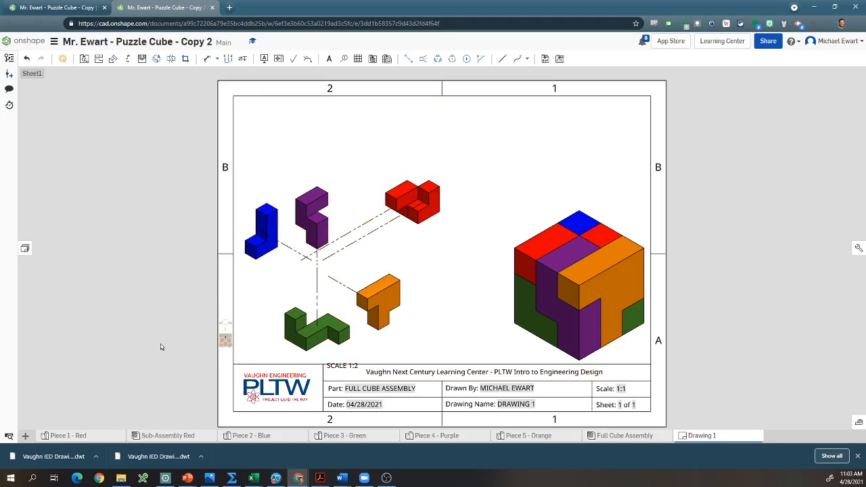
pyautogui.moveTo(305, 294); pyautogui.dragTo(305, 287)
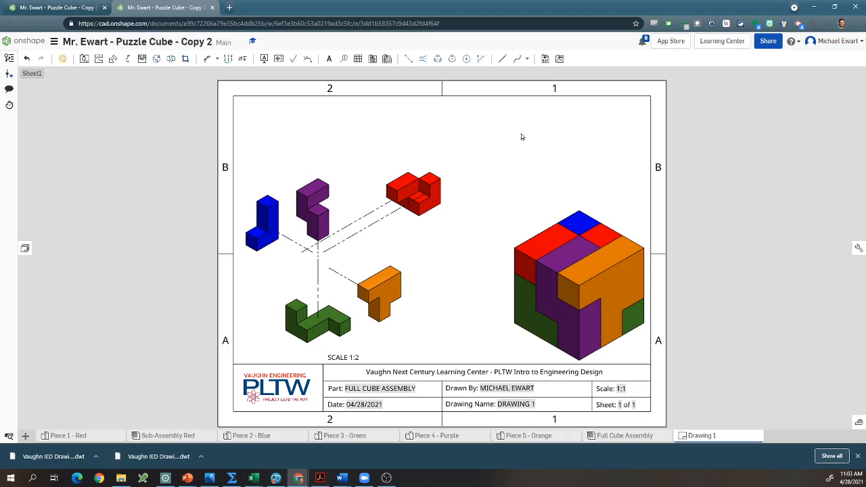
# - Check the finished reference drawing and insert a flattened BOM table for Full Cube Assembly, anchored at the border's top-right corner
pyautogui.click(78, 6)
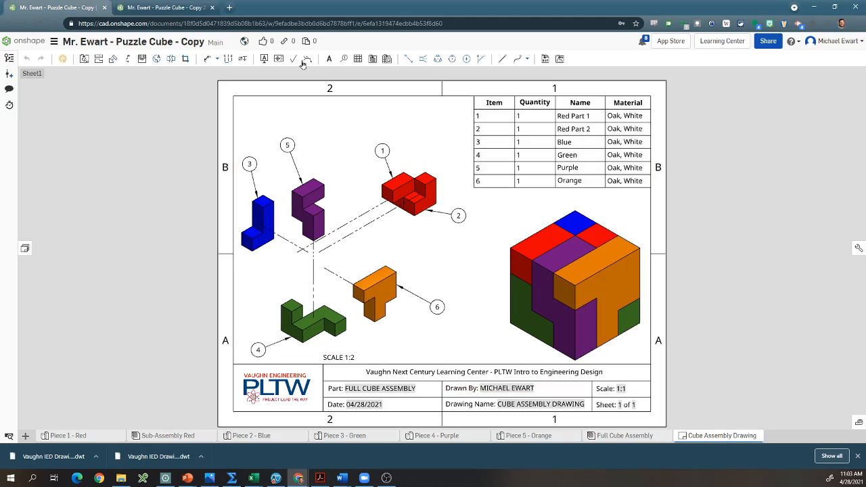
pyautogui.click(170, 8)
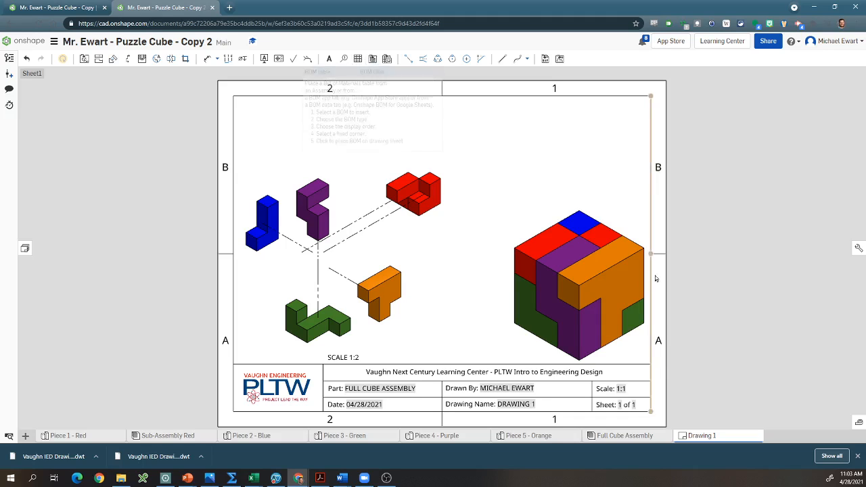
pyautogui.rightClick(591, 286)
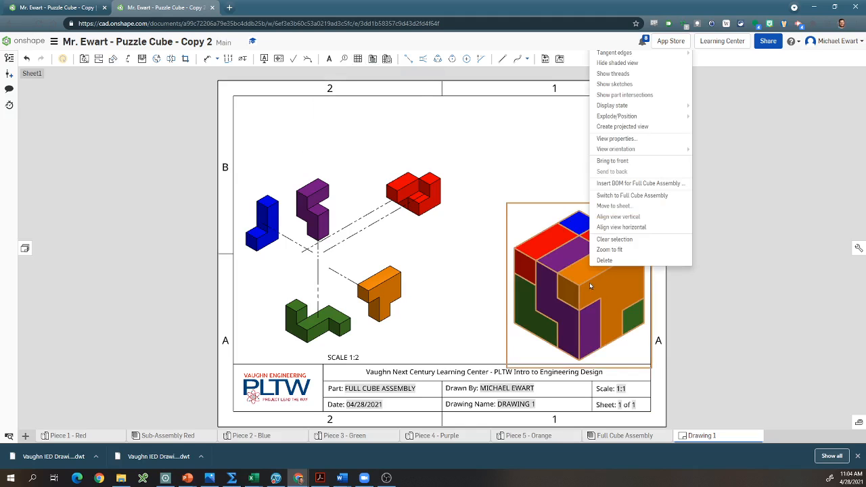
pyautogui.click(629, 187)
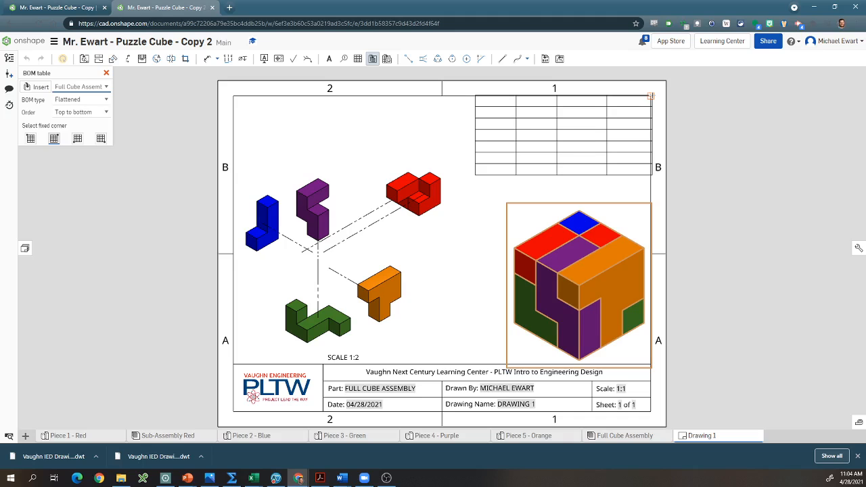
pyautogui.click(650, 96)
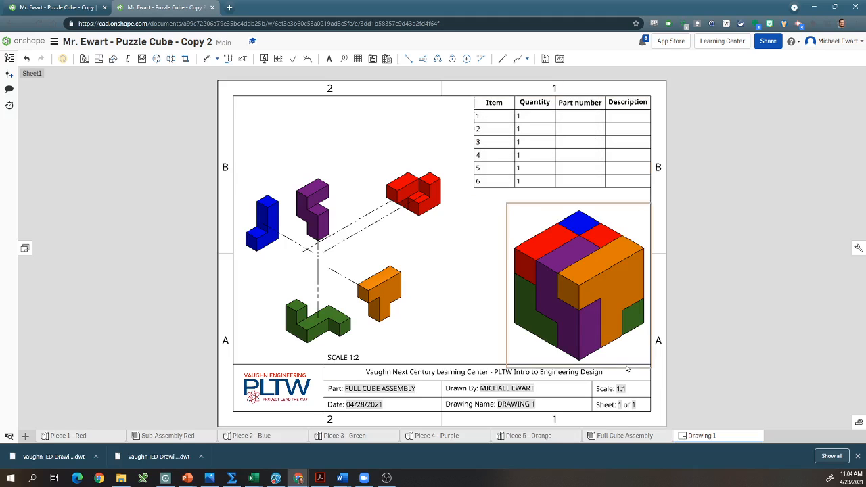
# - Open the bill of materials of the Full Cube Assembly and widen it enough to show all its columns
pyautogui.click(631, 437)
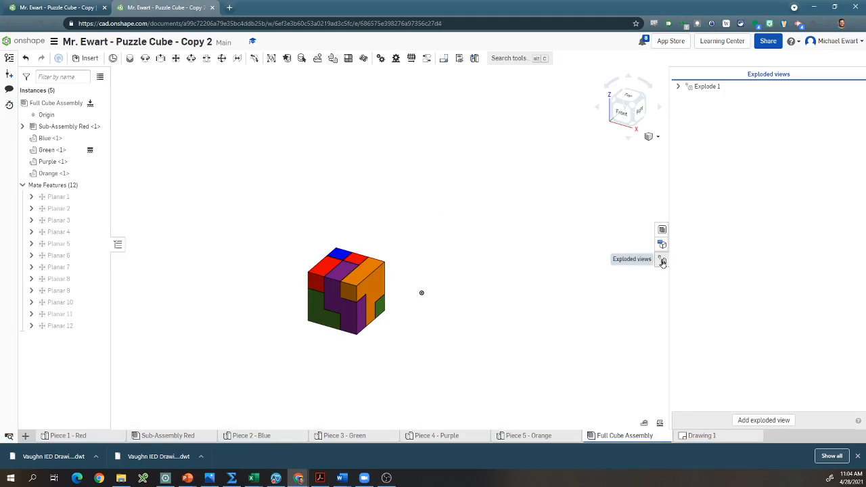
pyautogui.click(662, 231)
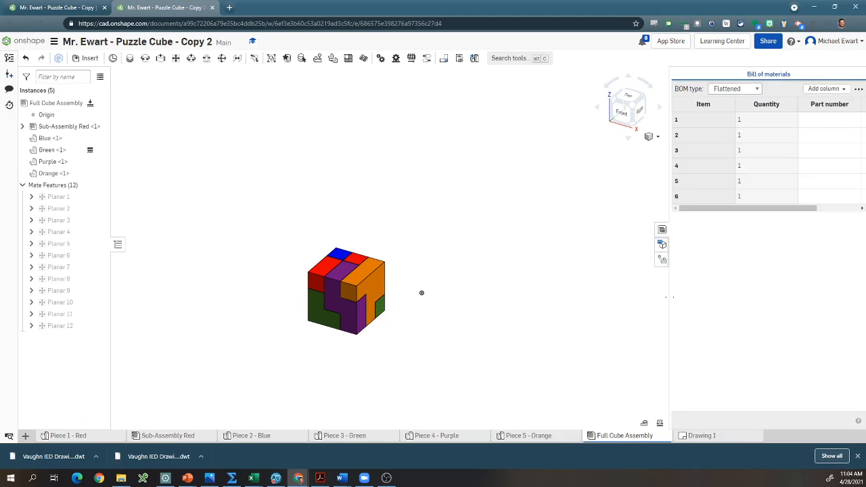
pyautogui.moveTo(669, 297); pyautogui.dragTo(530, 298)
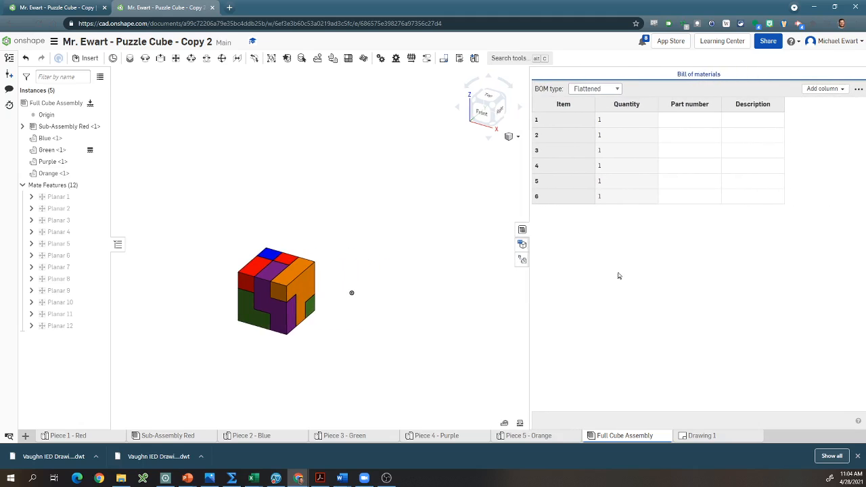
pyautogui.click(737, 122)
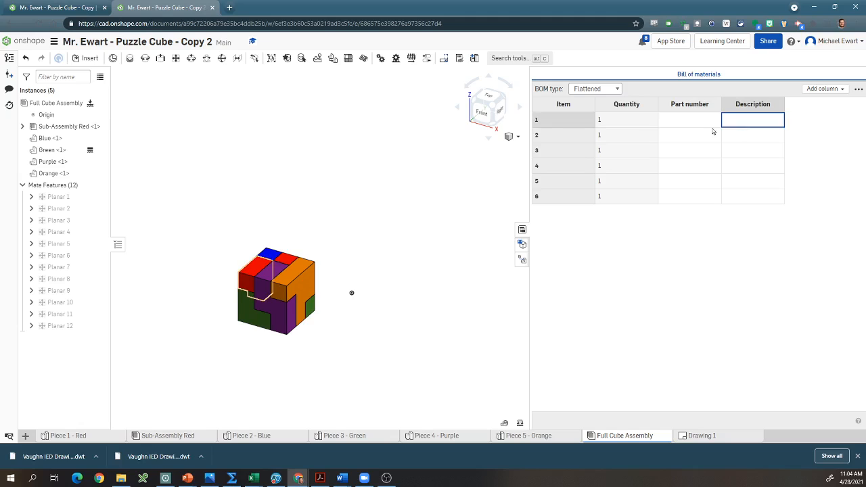
pyautogui.click(752, 120)
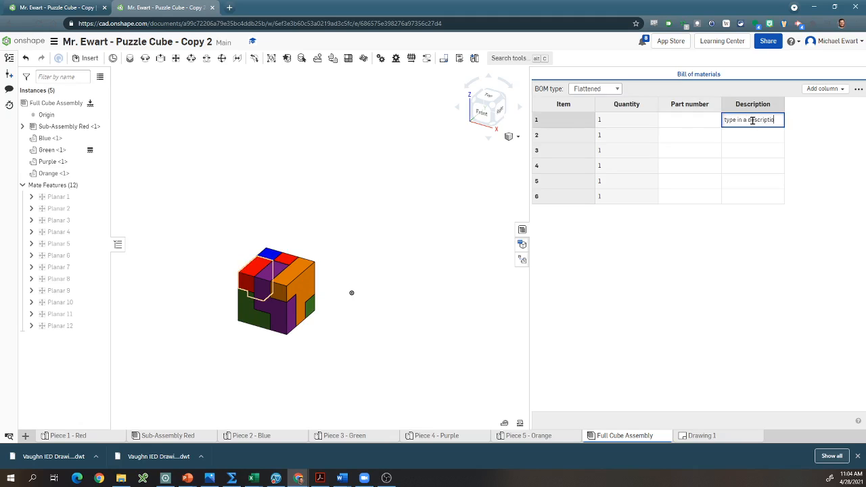
pyautogui.write('type in a descriptio')
pyautogui.hotkey('ctrl', 'a')
pyautogui.press('BackSpace')
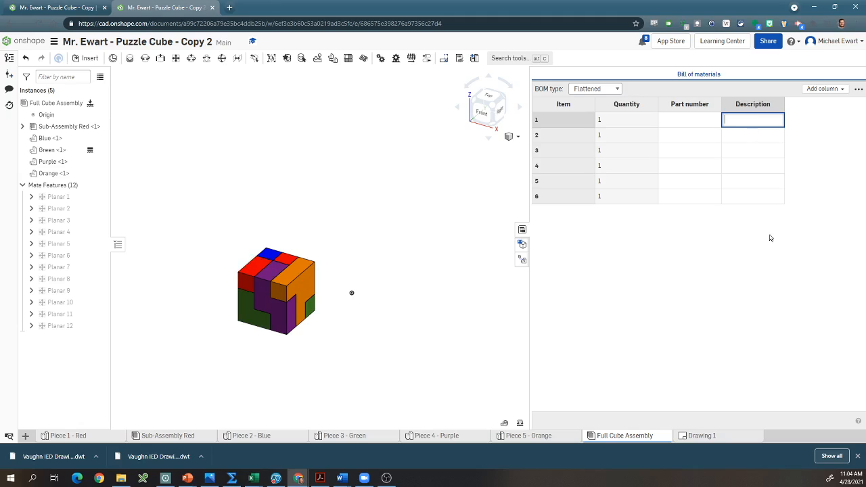
# - Remove the Description and Part number columns from the bill of materials
pyautogui.click(718, 84)
pyautogui.rightClick(751, 110)
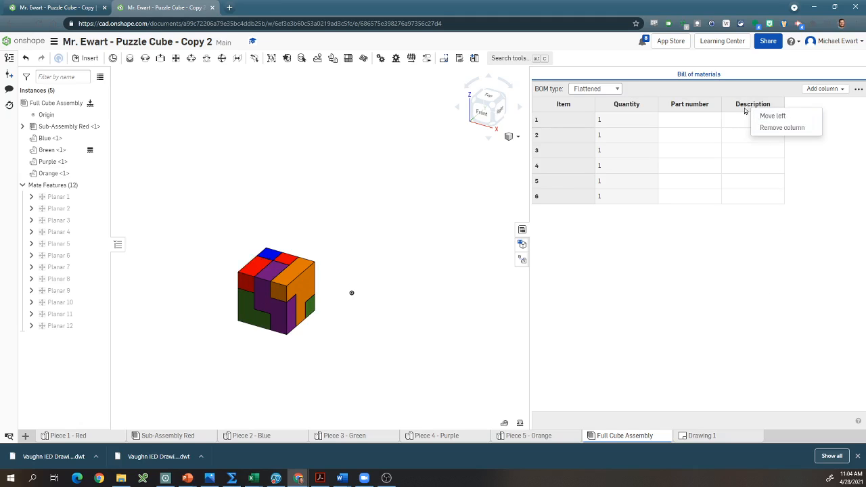
pyautogui.click(751, 216)
pyautogui.rightClick(743, 109)
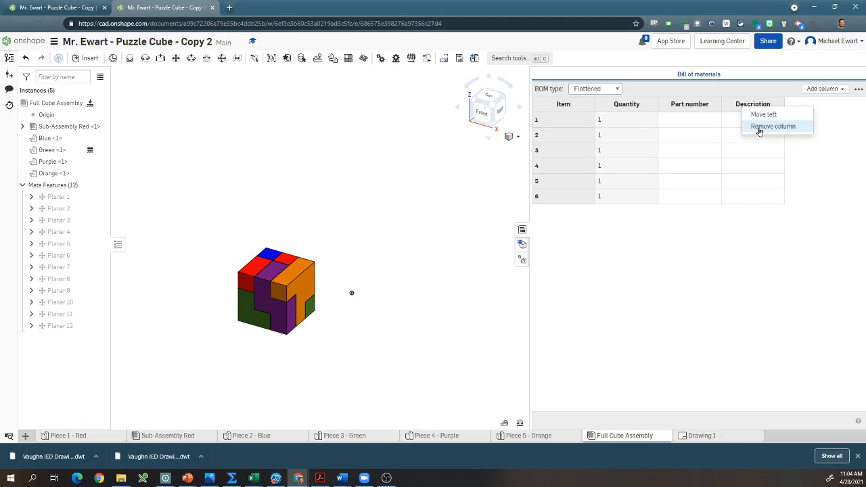
pyautogui.click(758, 128)
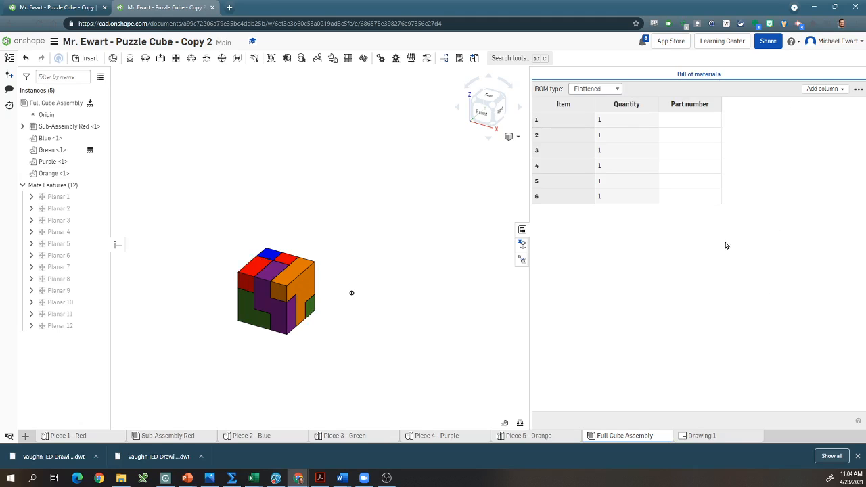
pyautogui.rightClick(689, 107)
pyautogui.click(704, 124)
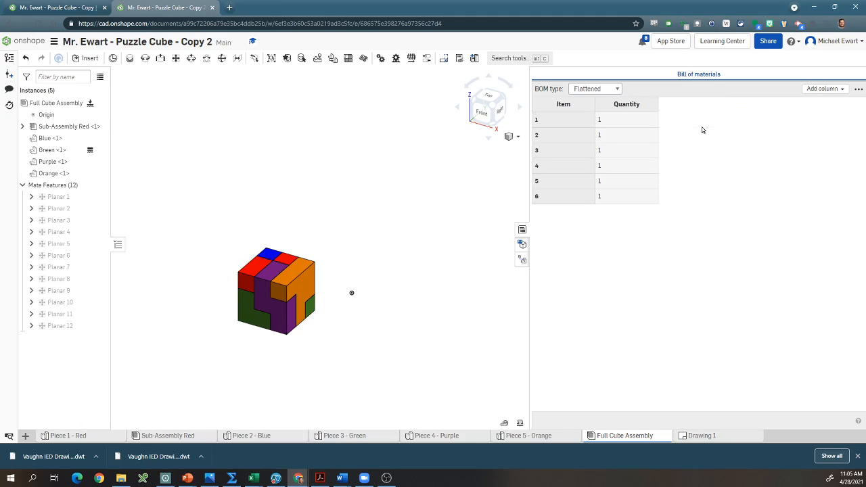
# - Add Name and Material columns to the bill of materials
pyautogui.click(820, 89)
pyautogui.click(800, 115)
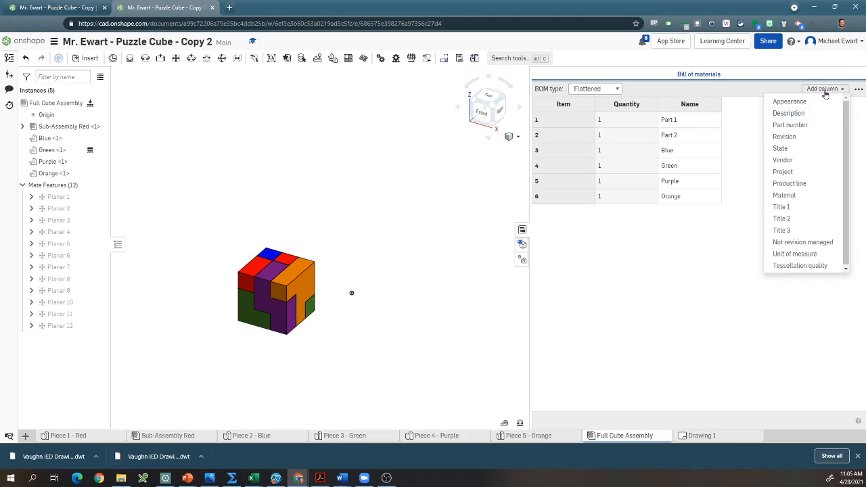
pyautogui.click(807, 196)
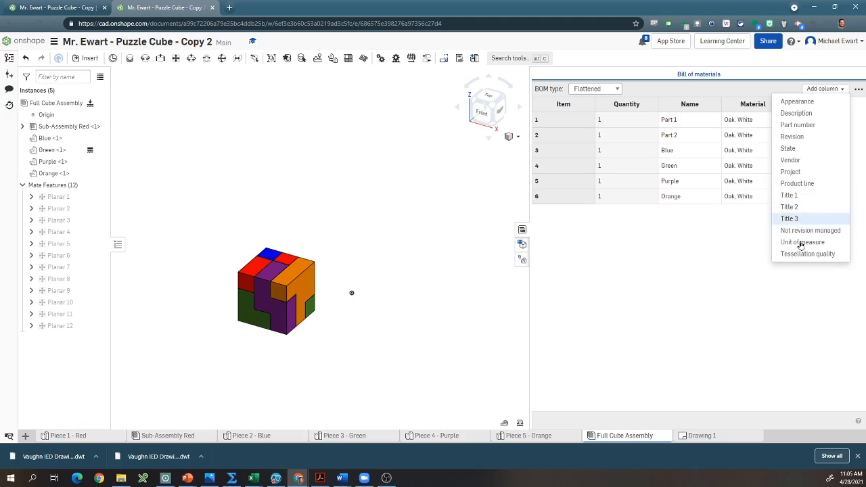
pyautogui.click(750, 322)
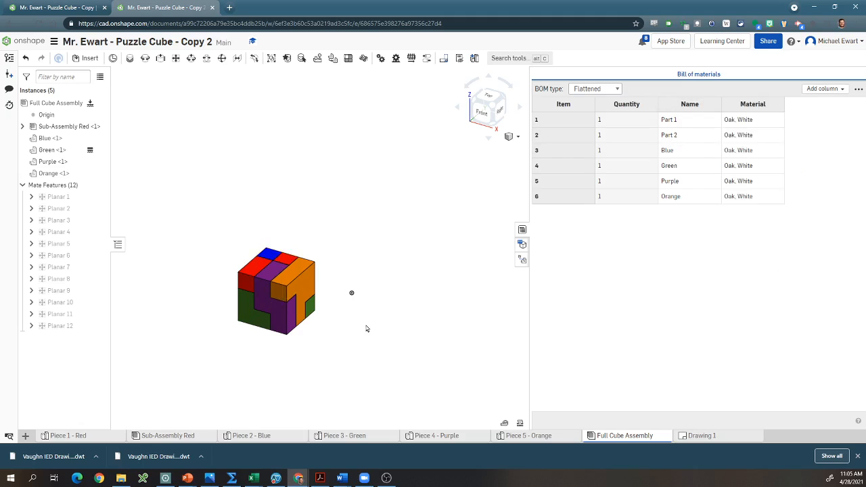
# - Check how the parts are named in the blue, green, purple and red part studios and compare with the assembly's bill of materials
pyautogui.click(280, 437)
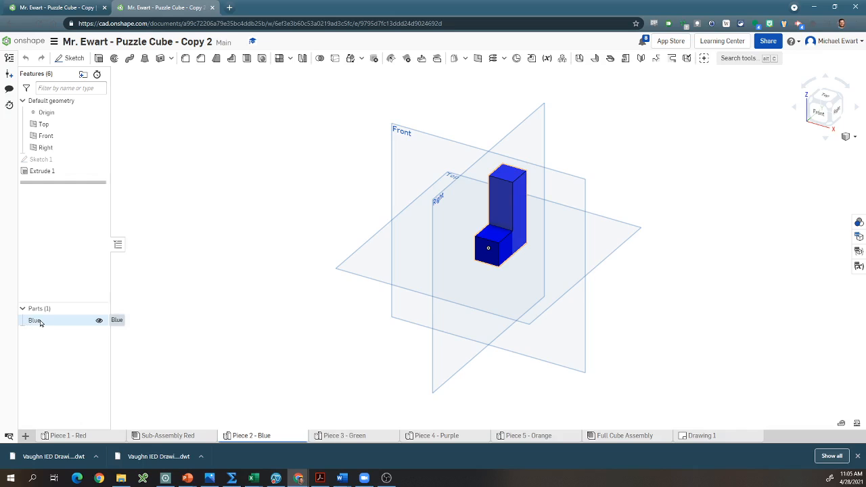
pyautogui.rightClick(40, 322)
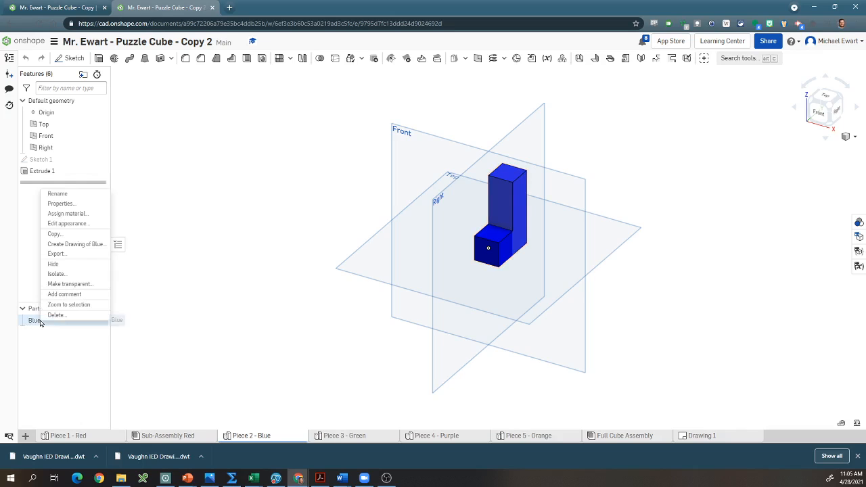
pyautogui.click(61, 195)
pyautogui.click(200, 258)
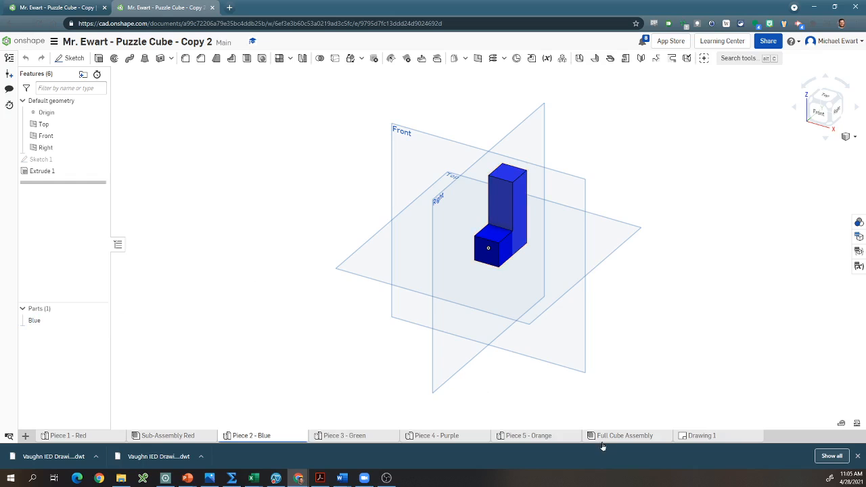
pyautogui.click(360, 436)
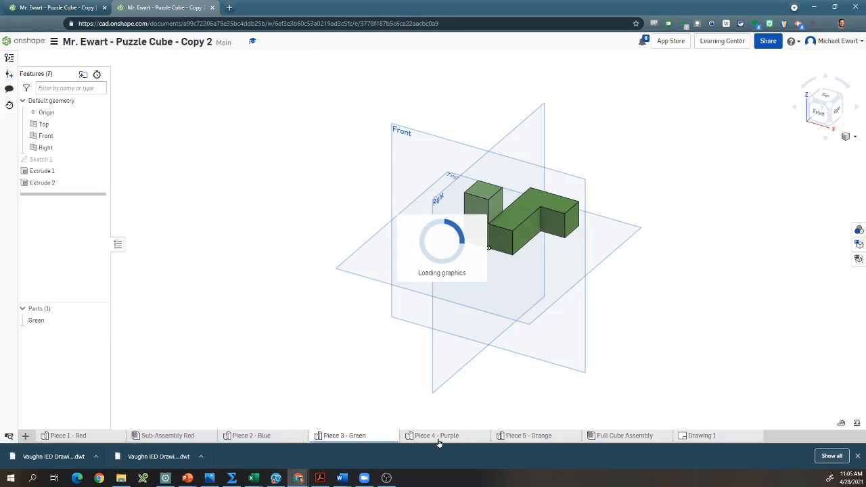
pyautogui.click(437, 436)
pyautogui.click(623, 436)
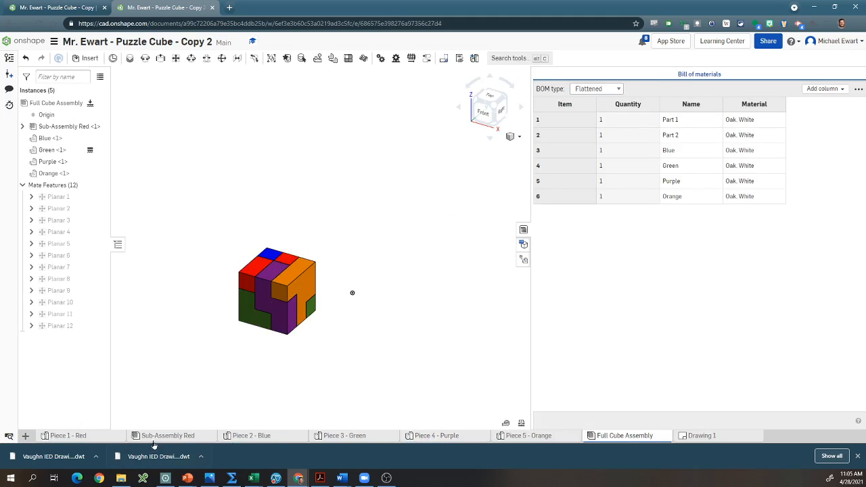
pyautogui.click(89, 437)
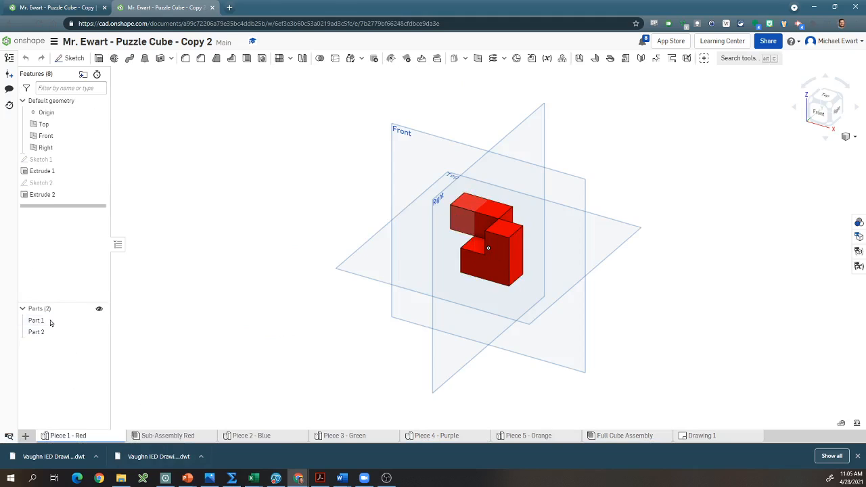
pyautogui.moveTo(185, 442)
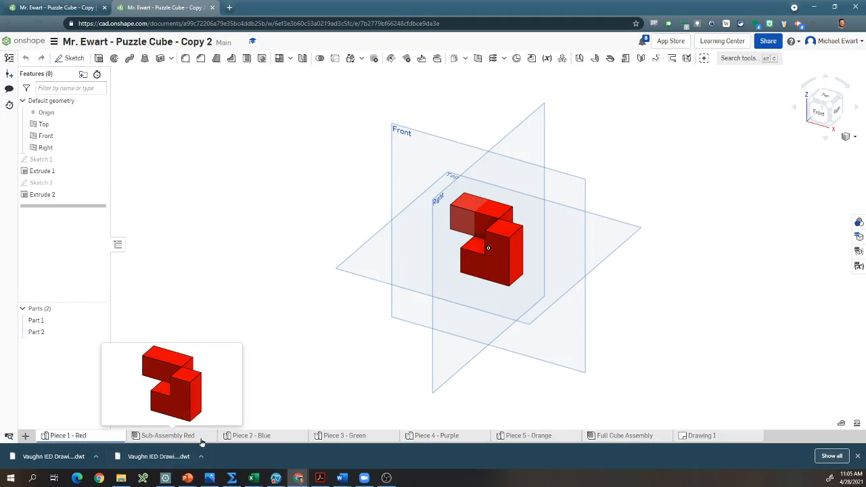
pyautogui.click(617, 436)
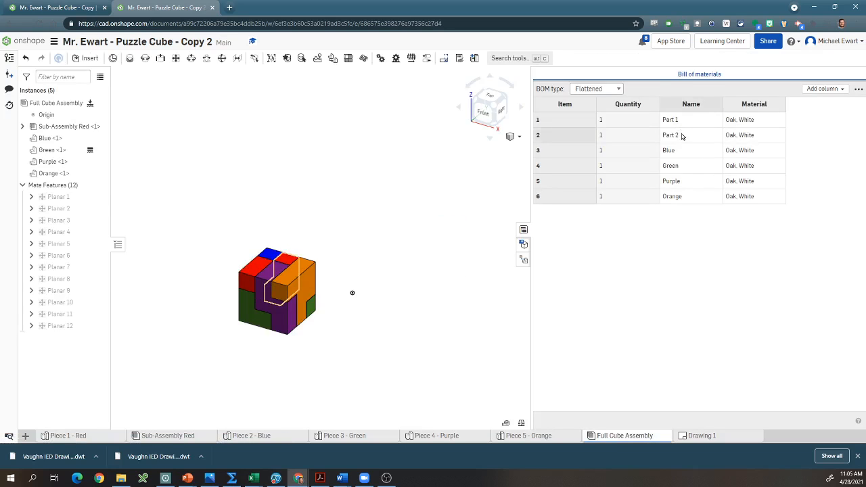
# - Rename Part 1 in the Piece 1 - Red studio as Red Part 1
pyautogui.click(78, 439)
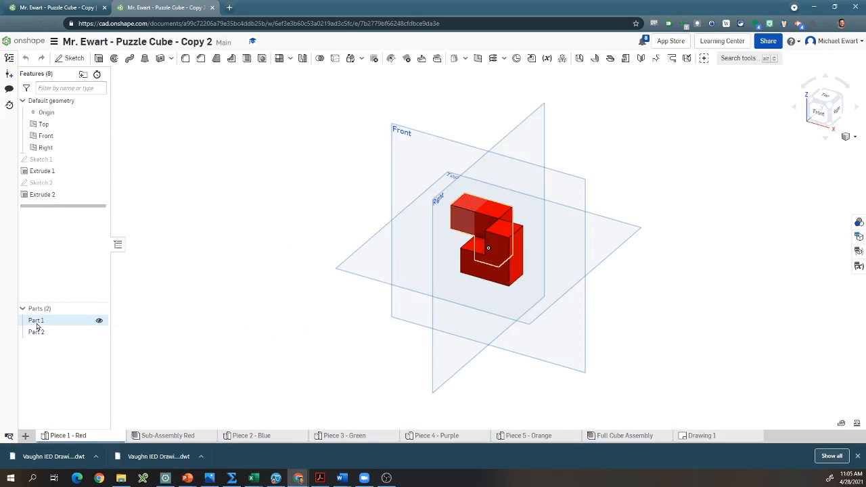
pyautogui.rightClick(36, 323)
pyautogui.click(65, 183)
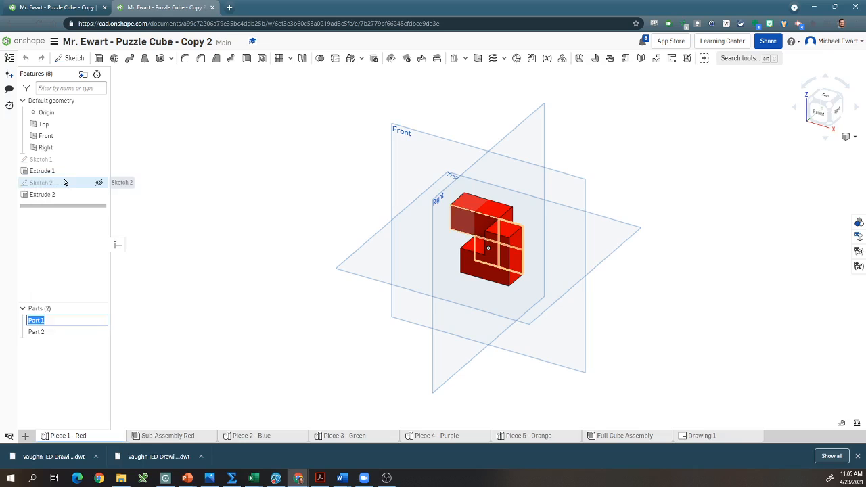
pyautogui.press('Home')
pyautogui.write('Red')
pyautogui.press('Return')
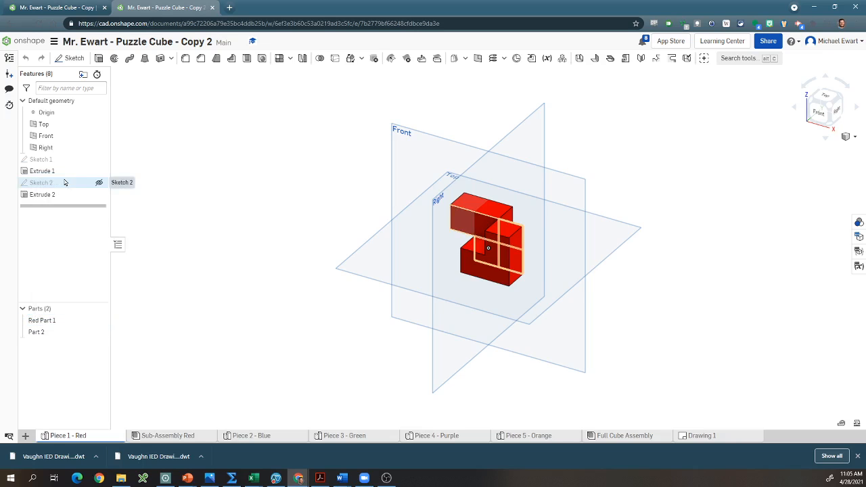
# - Rename Part 2 in the Piece 1 - Red studio as Red Part 2
pyautogui.rightClick(51, 333)
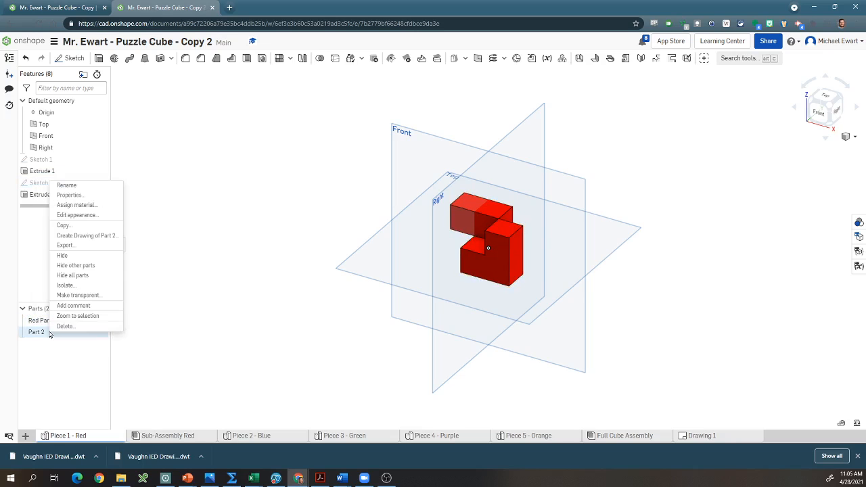
pyautogui.click(65, 187)
pyautogui.press('Home')
pyautogui.write('Re')
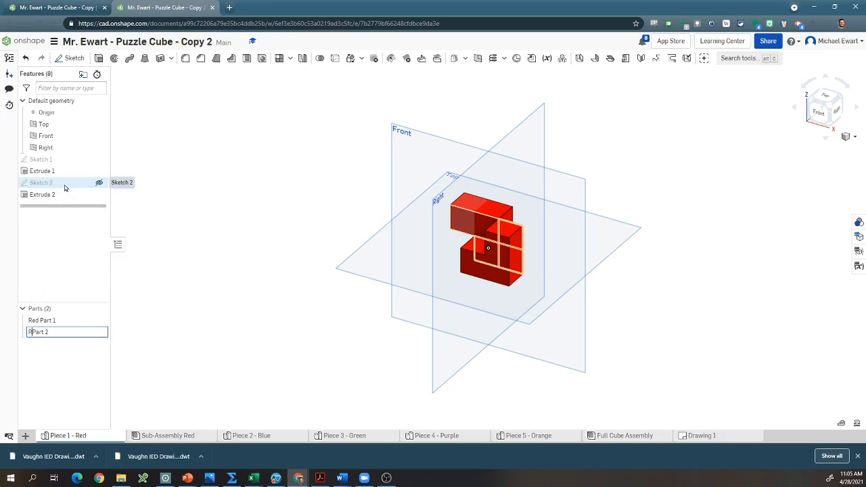
pyautogui.write('d')
pyautogui.press('Return')
# - Review the names and materials in the Full Cube Assembly's bill of materials and the Blue part in its own studio
pyautogui.click(620, 440)
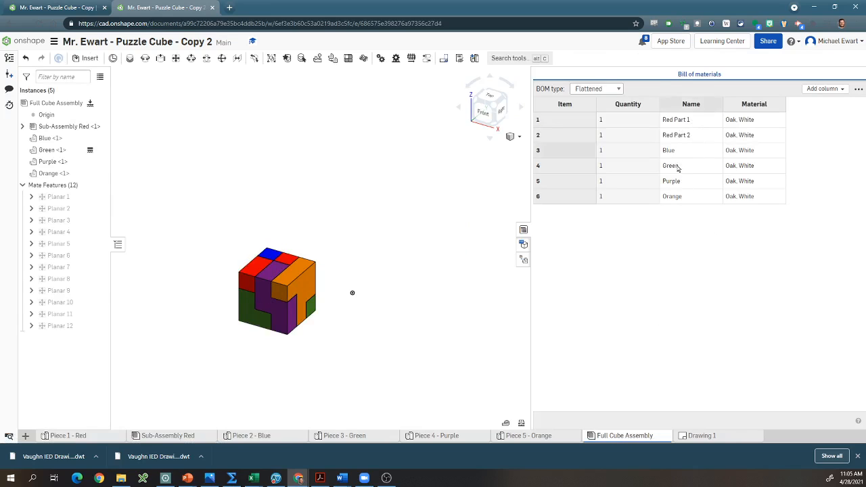
pyautogui.click(243, 436)
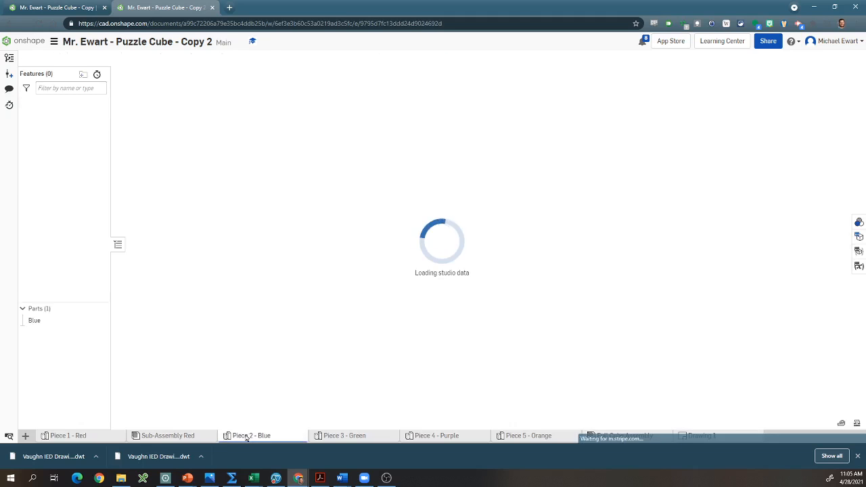
pyautogui.rightClick(57, 321)
pyautogui.click(322, 321)
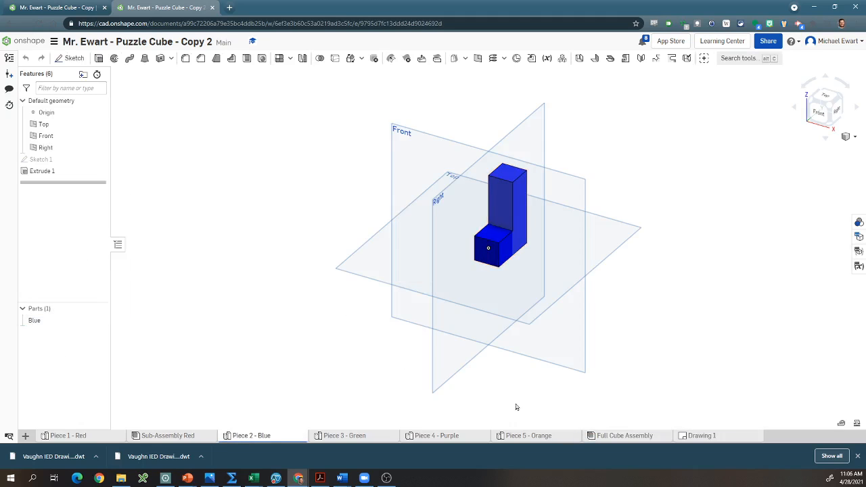
pyautogui.click(615, 439)
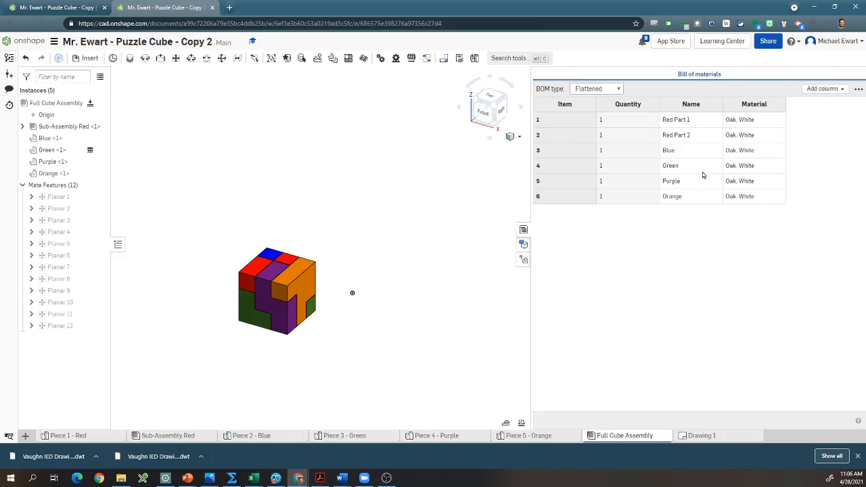
# - Update Drawing 1 to refresh its BOM table and compare the sheet with the finished Cube Assembly Drawing
pyautogui.click(701, 436)
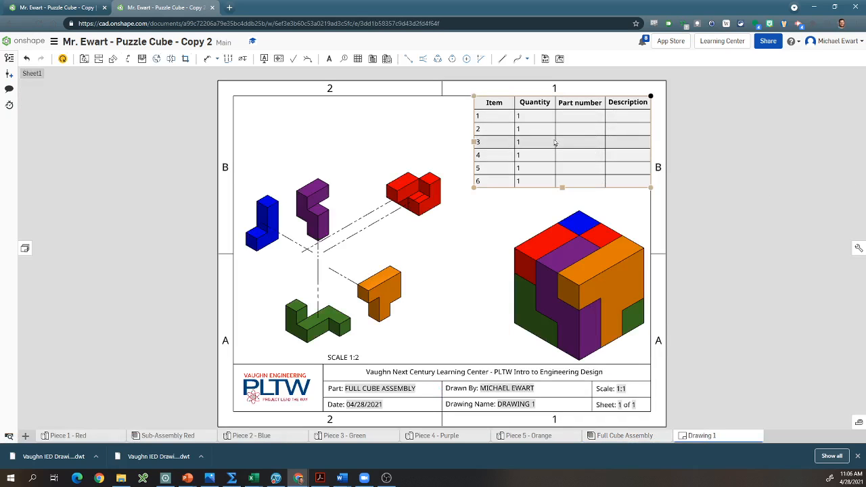
pyautogui.click(63, 60)
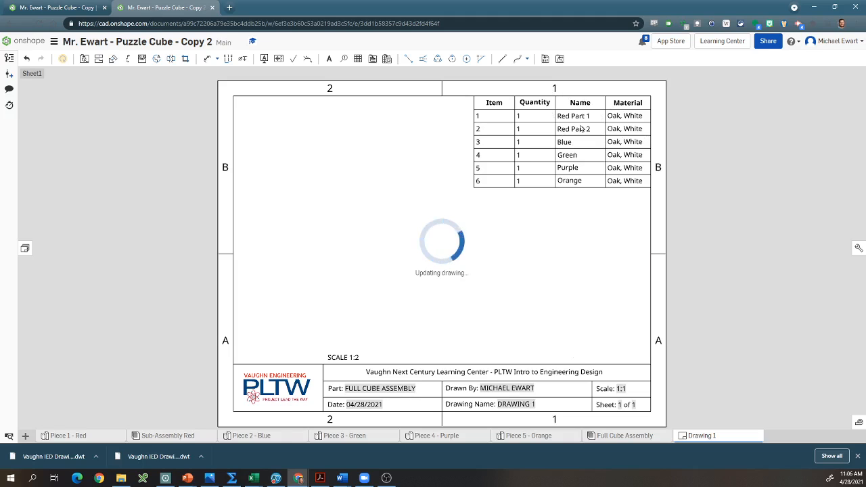
pyautogui.click(64, 9)
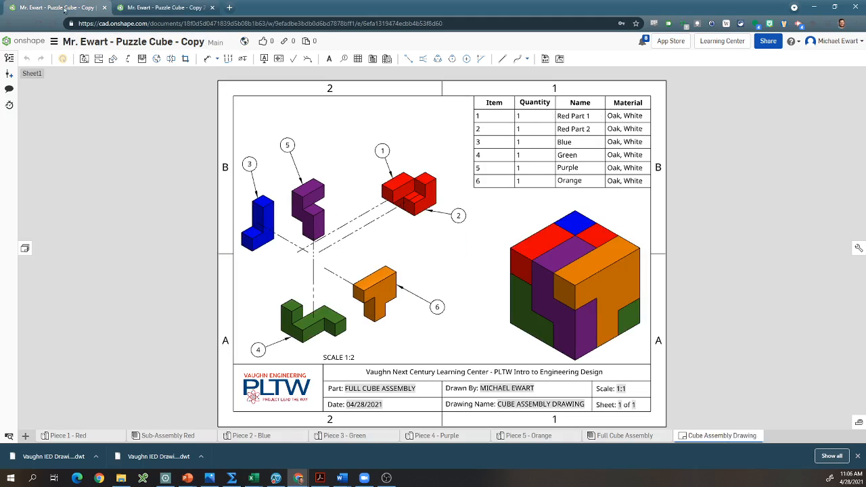
pyautogui.click(162, 7)
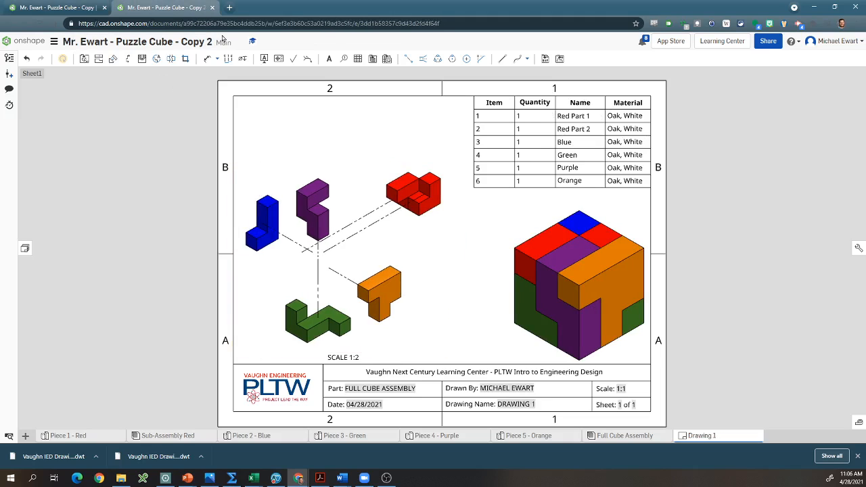
# - Attach a circular item-number callout to the purple piece in the exploded view, with the balloon just above it
pyautogui.click(345, 58)
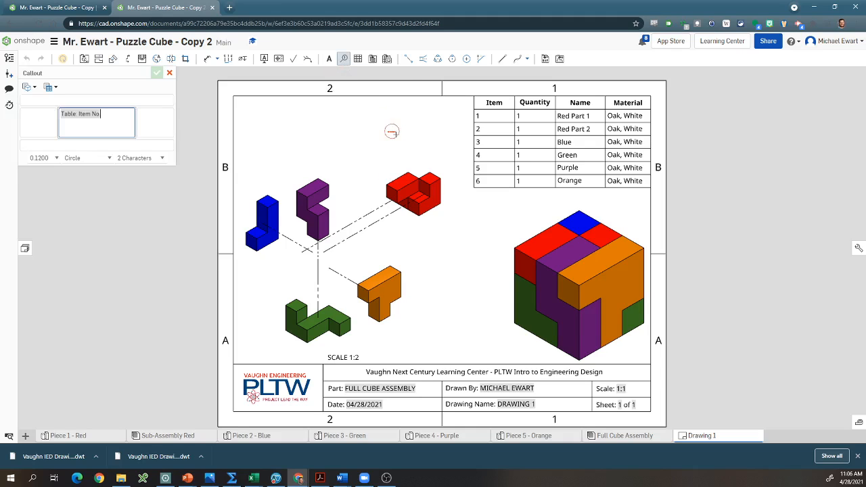
pyautogui.click(308, 184)
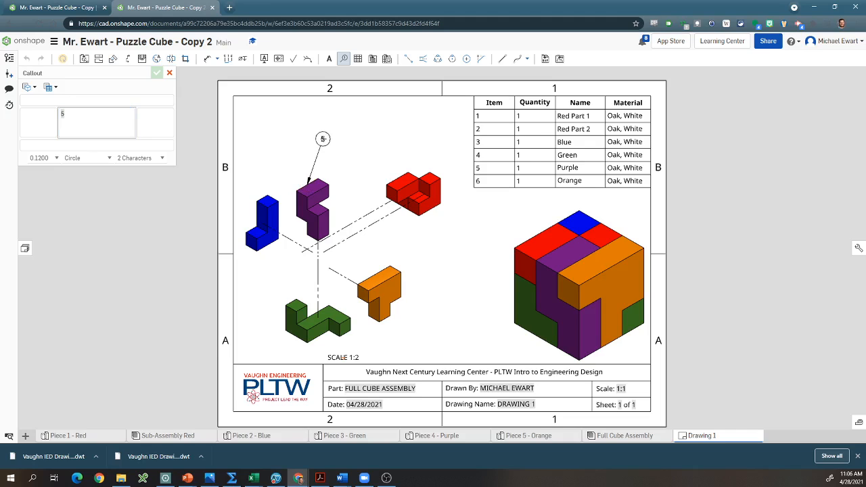
pyautogui.click(325, 140)
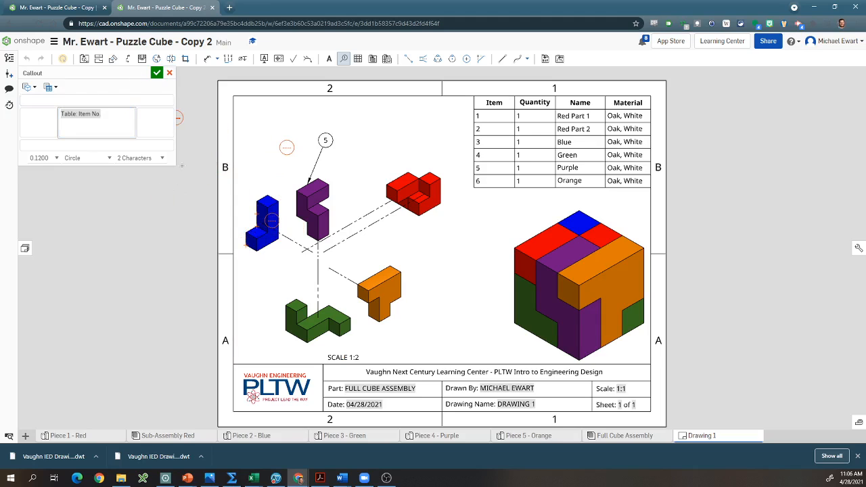
pyautogui.click(170, 72)
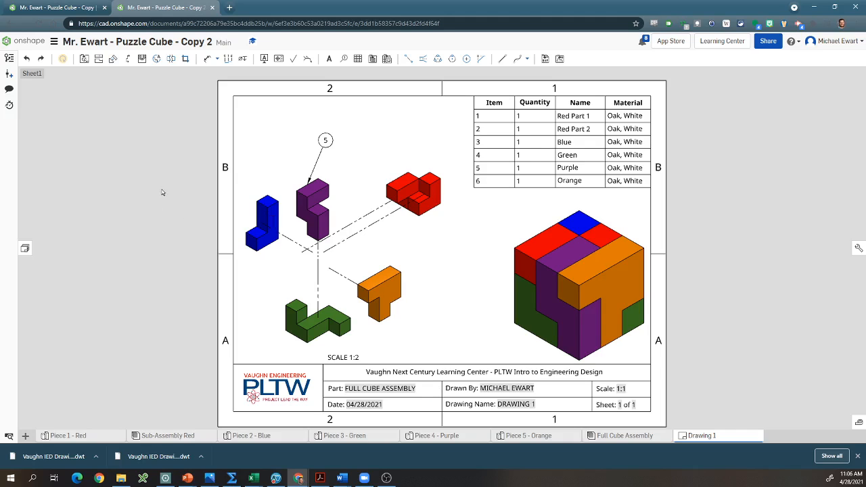
# - Attach a circular item-number callout to the top of the blue piece, with the balloon above and slightly left of it
pyautogui.click(345, 59)
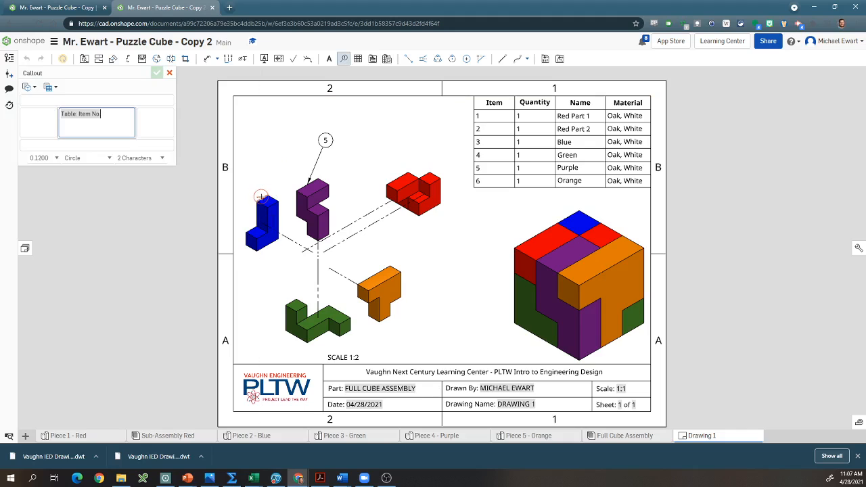
pyautogui.click(259, 197)
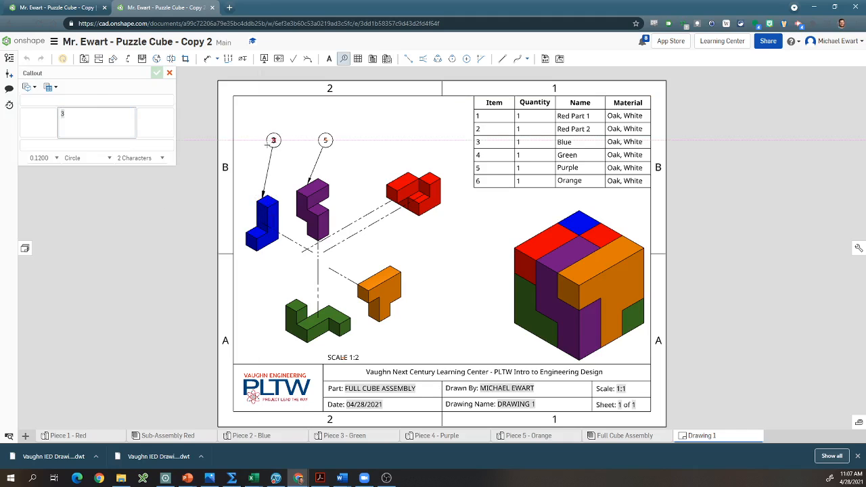
pyautogui.click(249, 161)
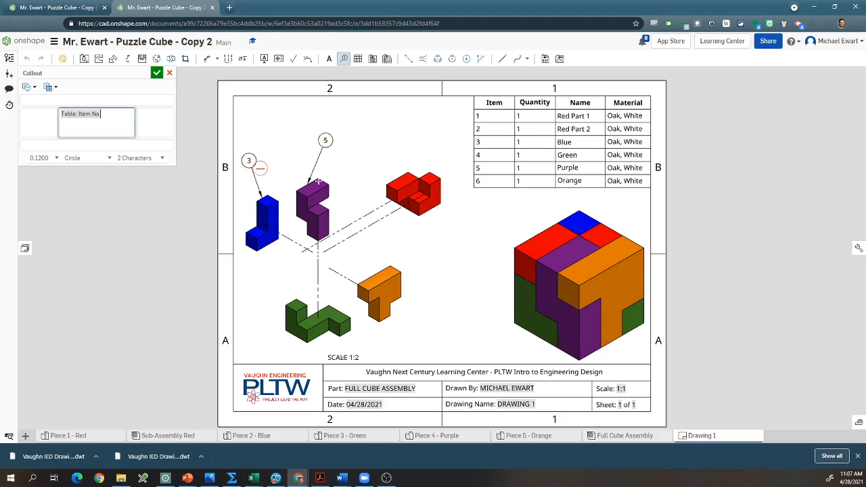
# - Attach circular item-number callouts to the two red parts in the exploded view, with balloons above-left and below-right of the pair
pyautogui.click(398, 178)
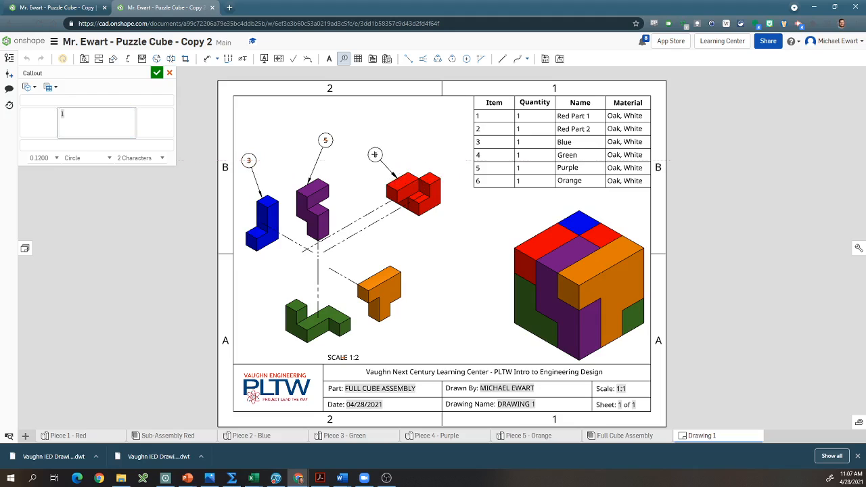
pyautogui.click(374, 144)
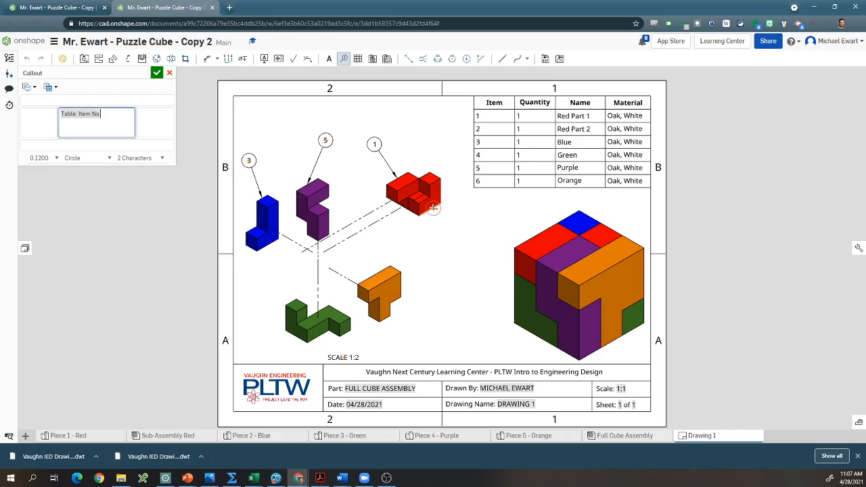
pyautogui.click(433, 208)
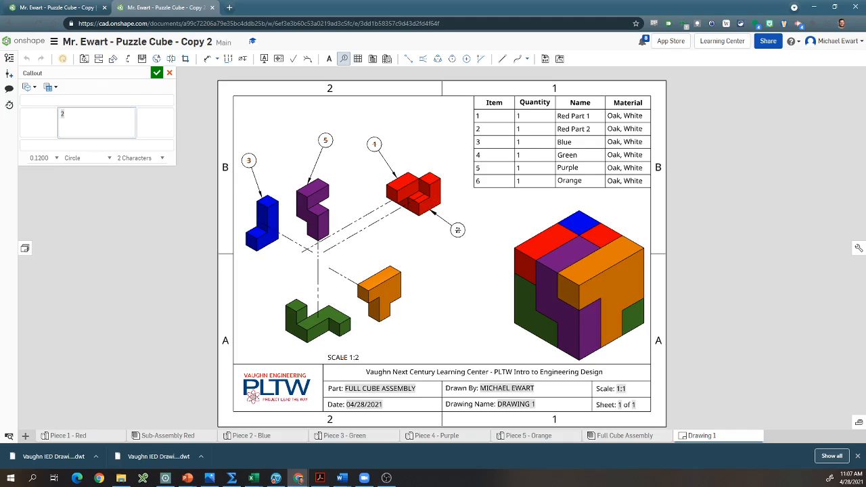
pyautogui.click(461, 229)
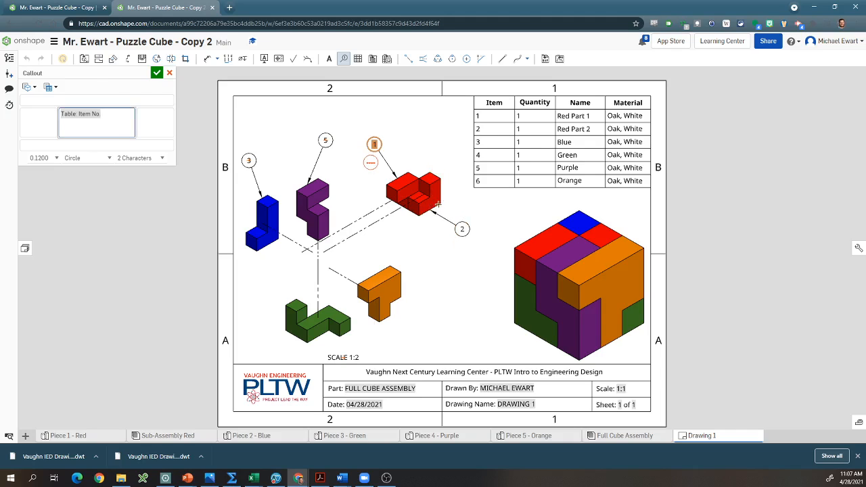
# - Attach circular item-number callouts to the orange piece, with its balloon above-right, and the green piece, with its balloon below-left
pyautogui.click(403, 287)
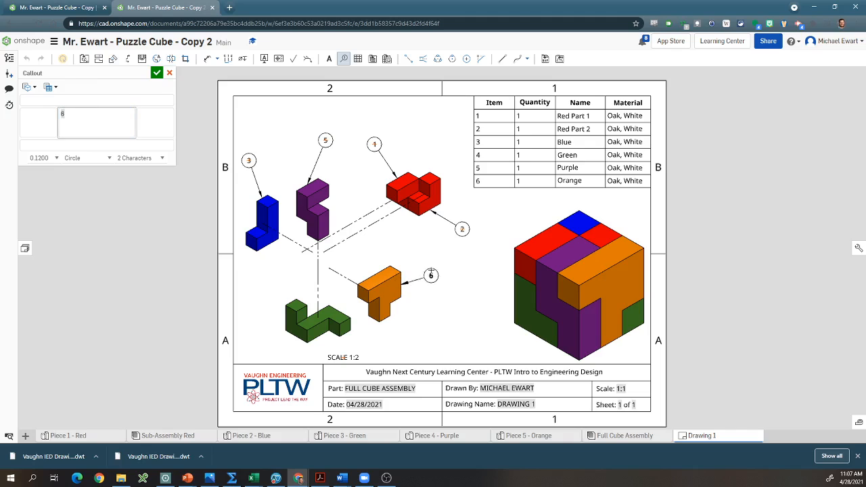
pyautogui.click(431, 265)
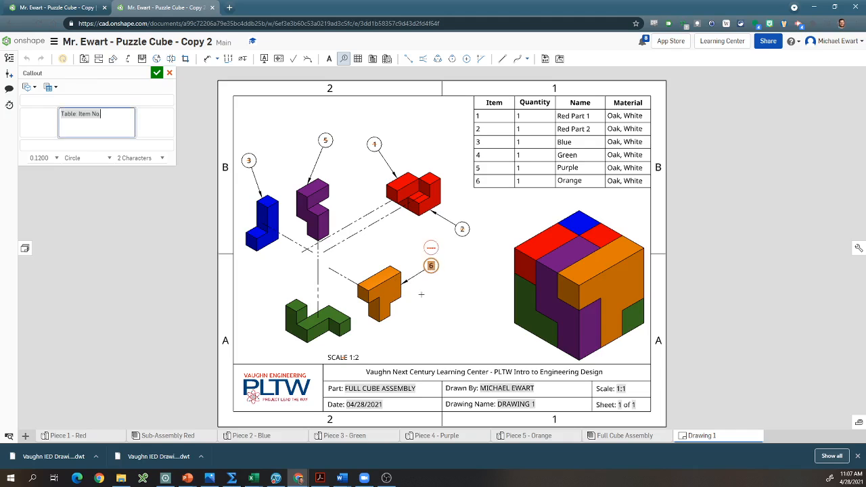
pyautogui.click(284, 314)
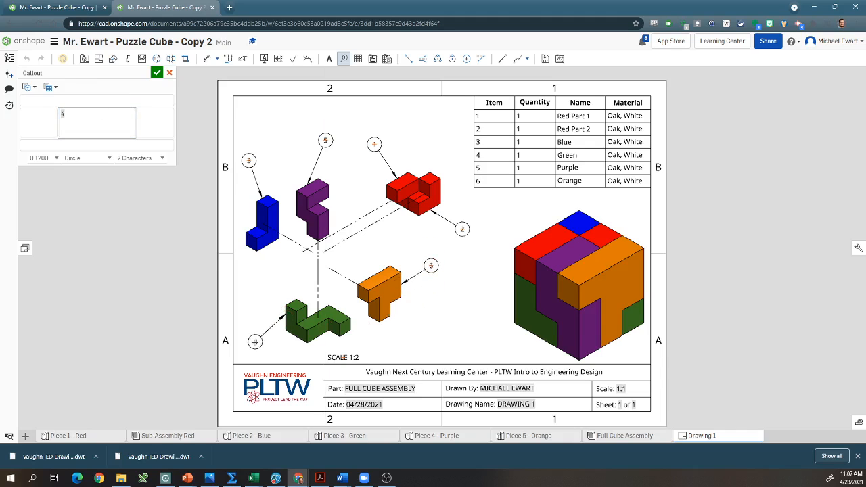
pyautogui.click(254, 342)
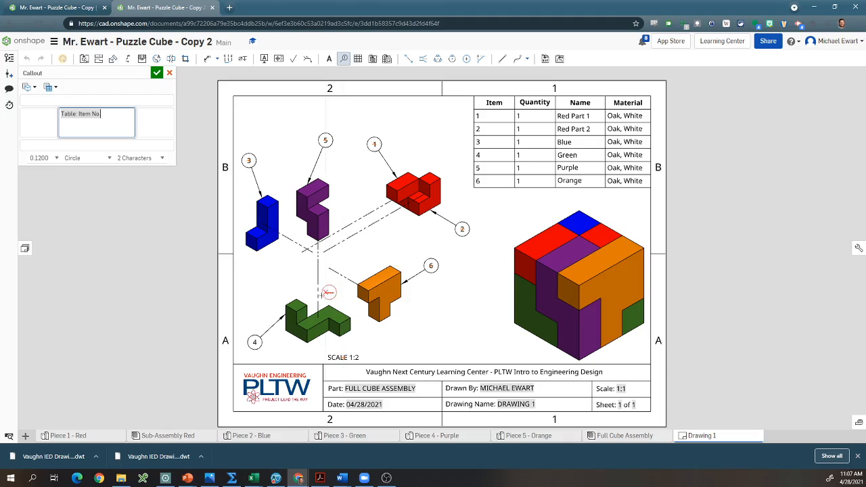
# - Try a second item-number callout on the bottom of the blue piece, finish the Callout command, and undo that duplicate
pyautogui.click(269, 248)
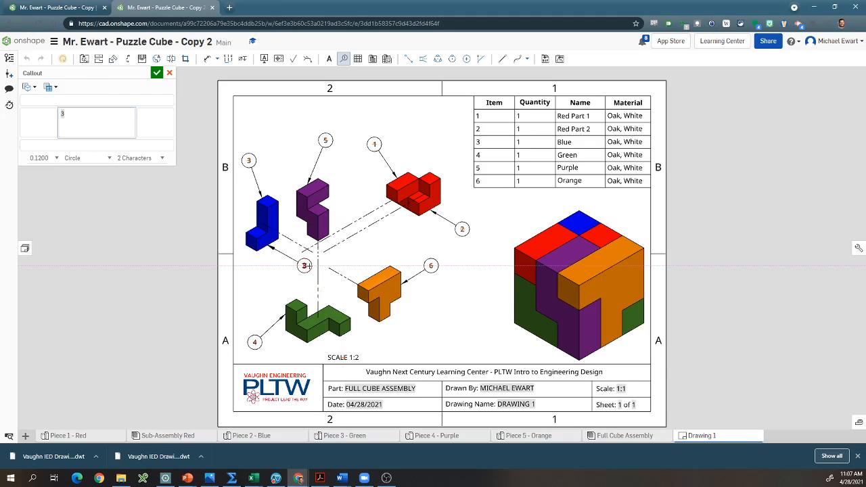
pyautogui.click(309, 265)
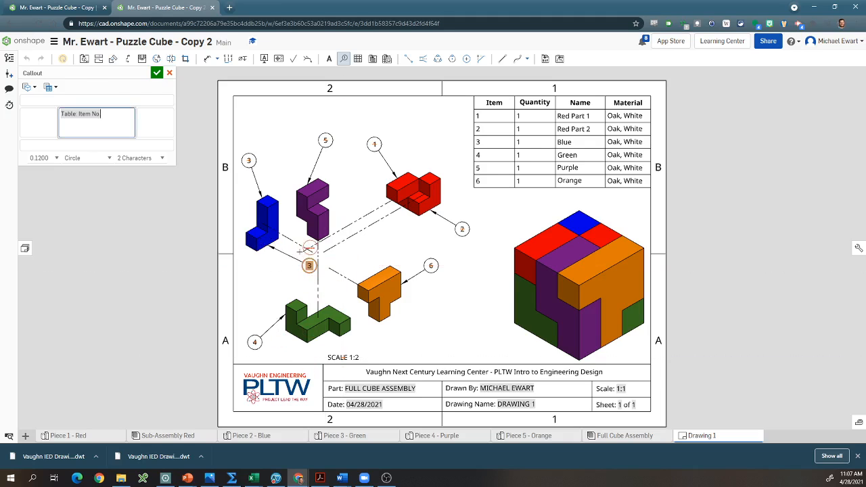
pyautogui.click(156, 73)
pyautogui.hotkey('ctrl', 'z')
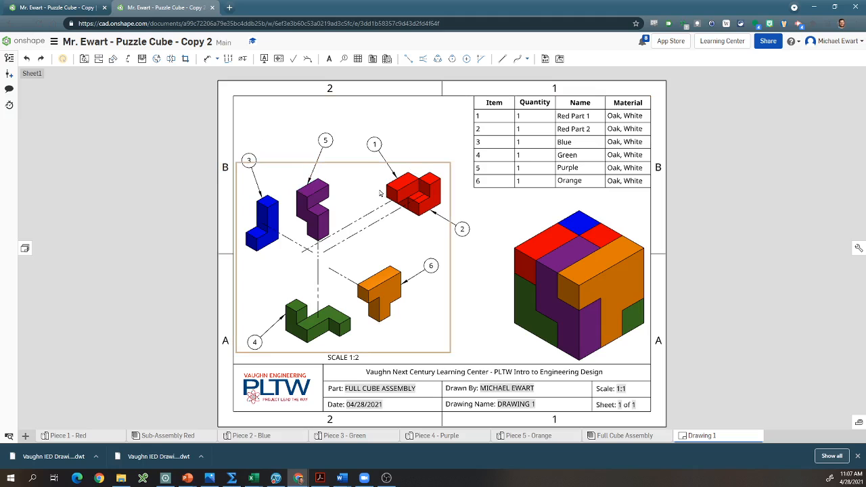
# - Examine the drawing's title block fields and the actions available for the Full Cube Assembly
pyautogui.scroll(5, 379, 396)
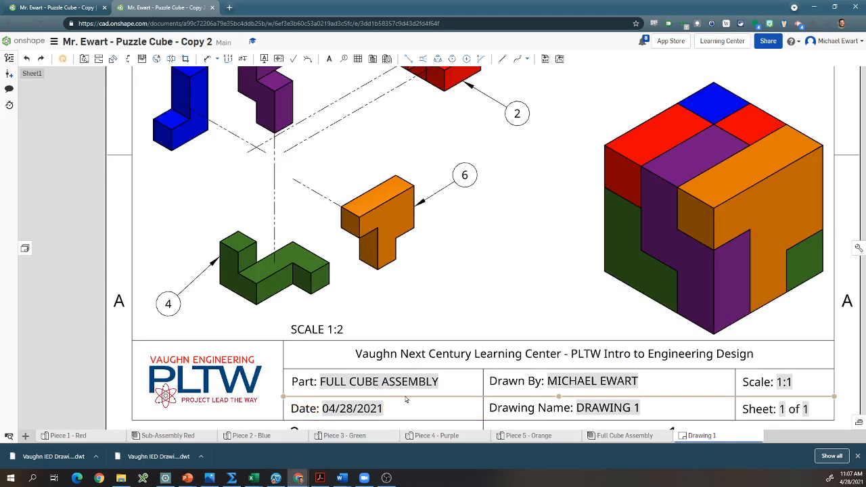
pyautogui.scroll(2, 368, 342)
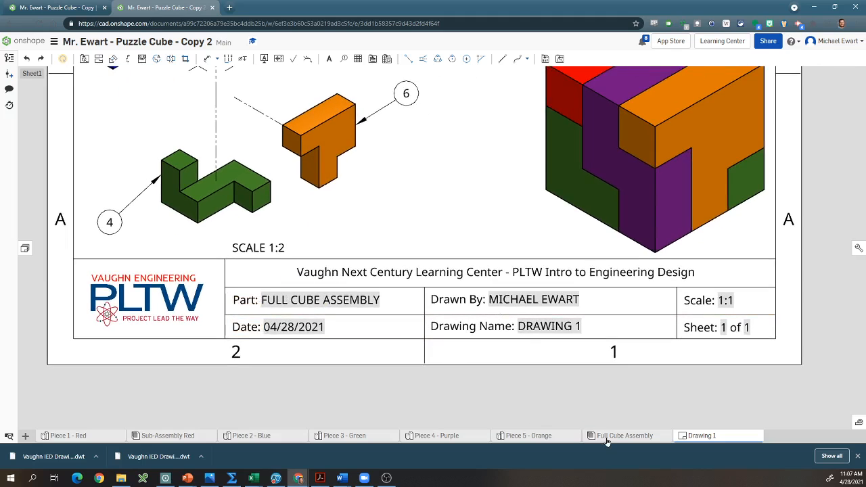
pyautogui.moveTo(607, 441)
pyautogui.rightClick(607, 441)
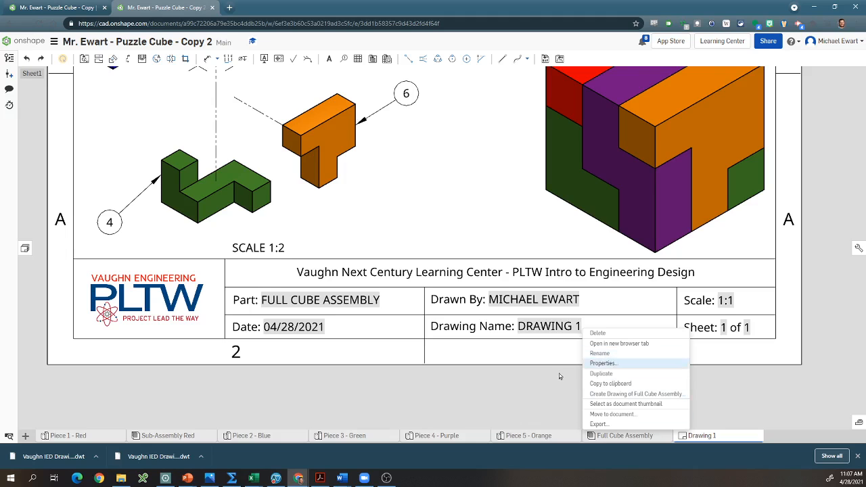
pyautogui.click(499, 397)
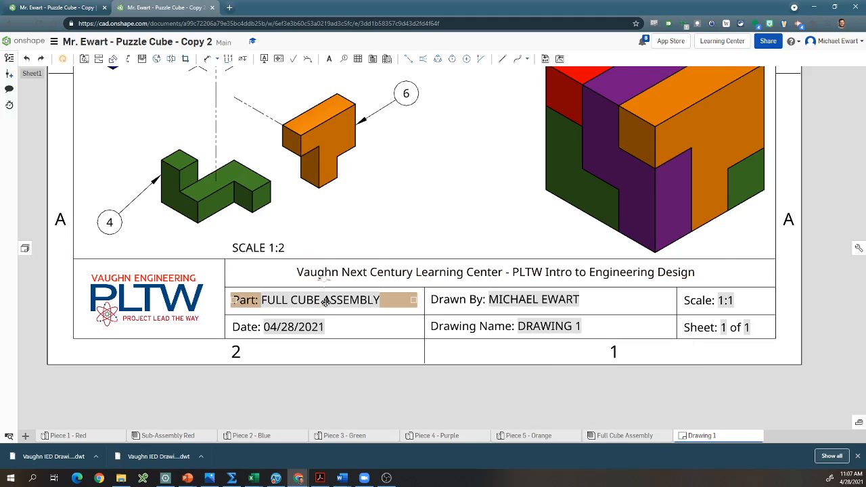
pyautogui.moveTo(517, 303); pyautogui.dragTo(494, 304, button='middle')
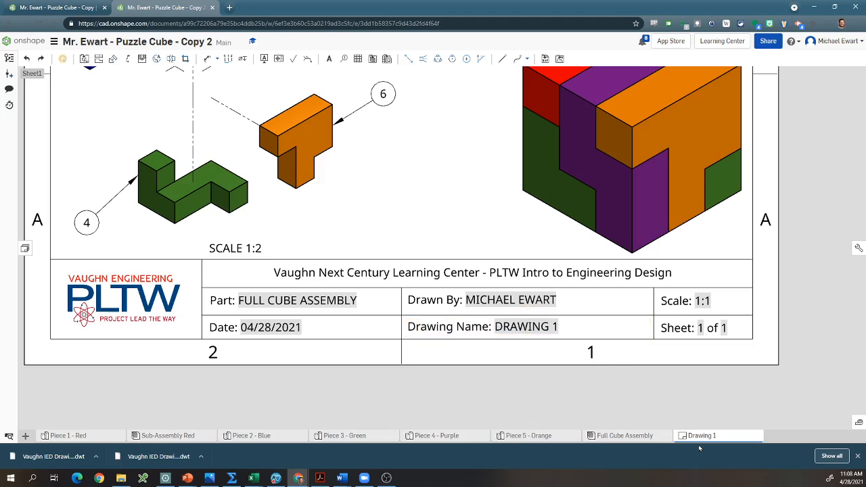
# - Rename Drawing 1 as "Puzzle Cube Drawing"
pyautogui.moveTo(702, 438)
pyautogui.rightClick(695, 436)
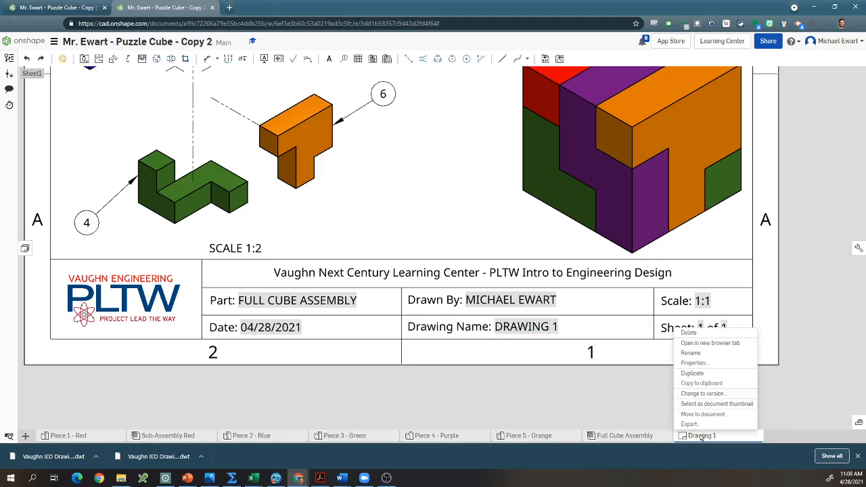
pyautogui.click(707, 357)
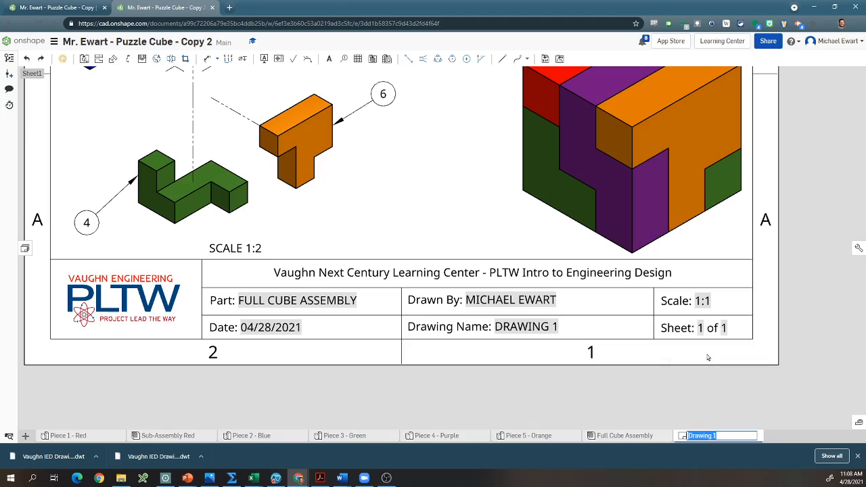
pyautogui.write('Puzzle Cube Drawing')
pyautogui.press('Return')
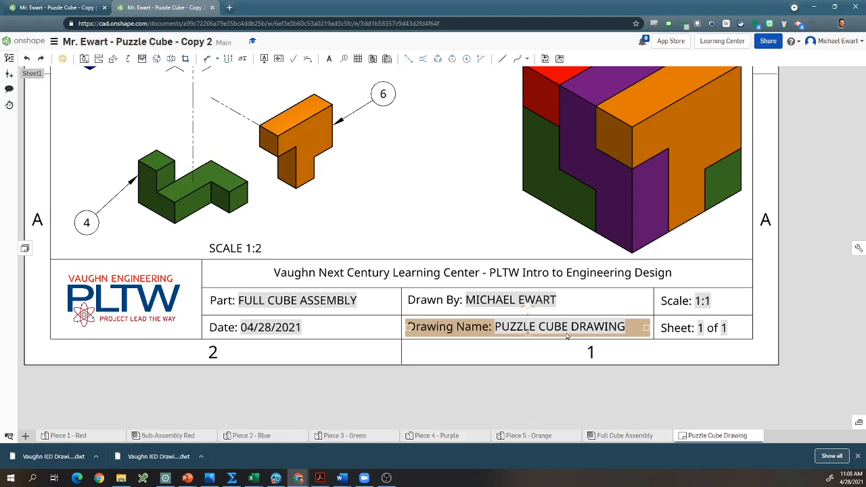
# - Export the Puzzle Cube Drawing as a color PDF with the Download option
pyautogui.scroll(-5, 567, 336)
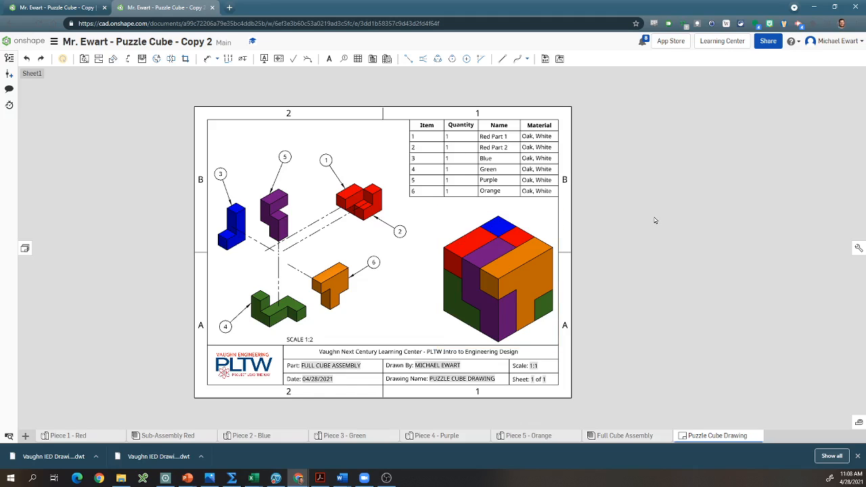
pyautogui.rightClick(714, 439)
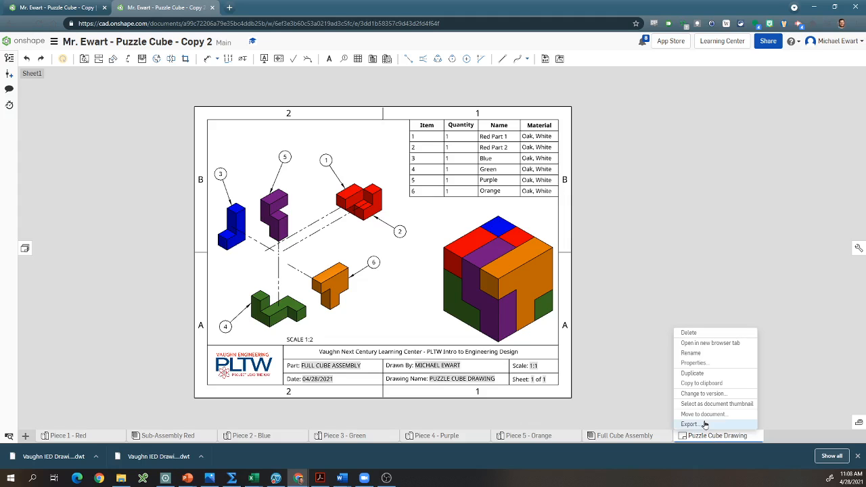
pyautogui.click(704, 424)
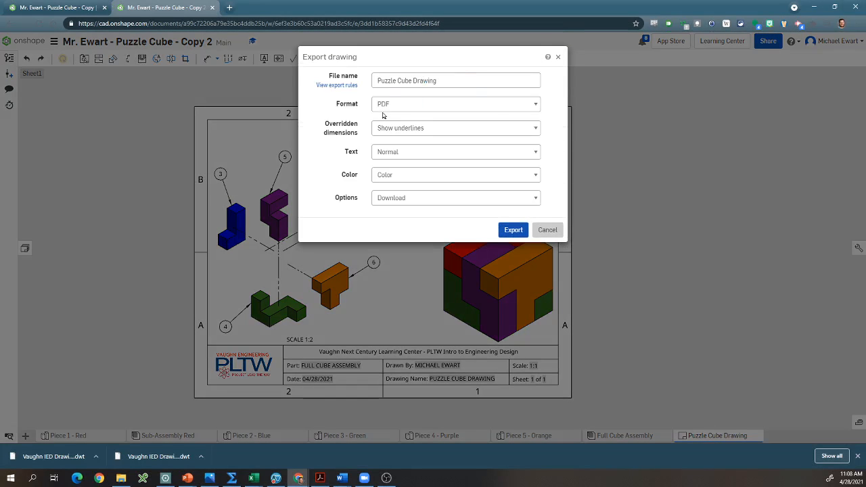
pyautogui.click(387, 107)
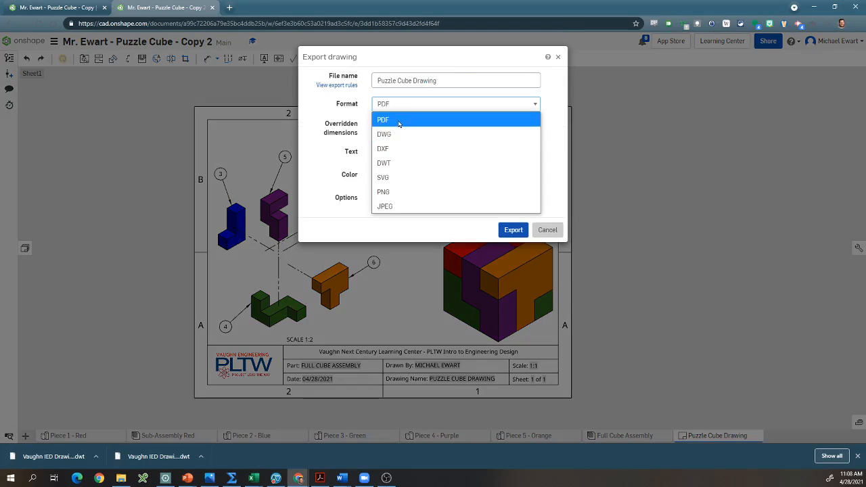
pyautogui.click(399, 120)
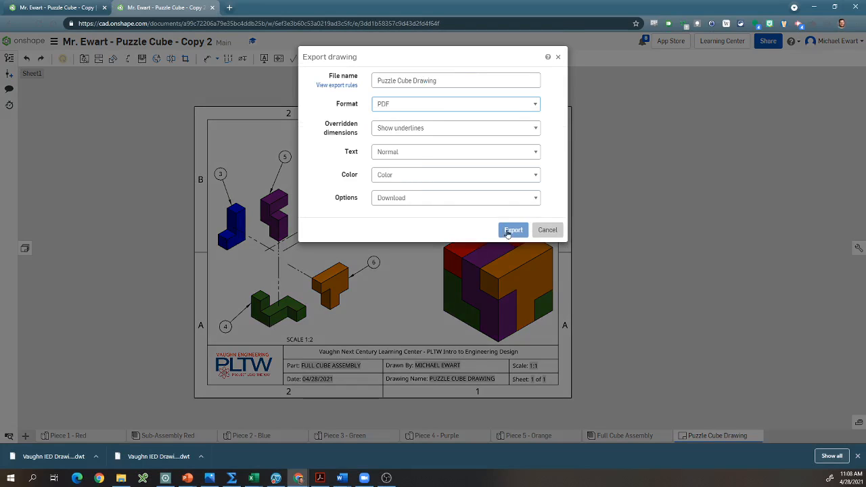
pyautogui.click(411, 200)
pyautogui.click(430, 216)
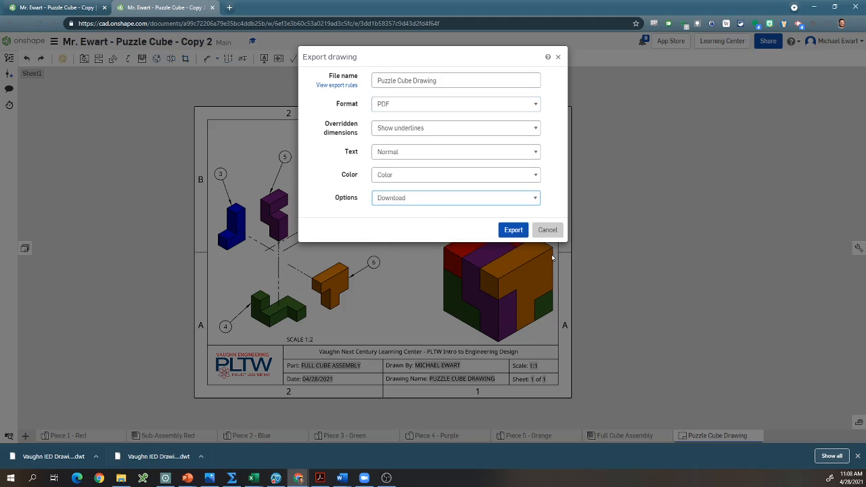
pyautogui.click(514, 231)
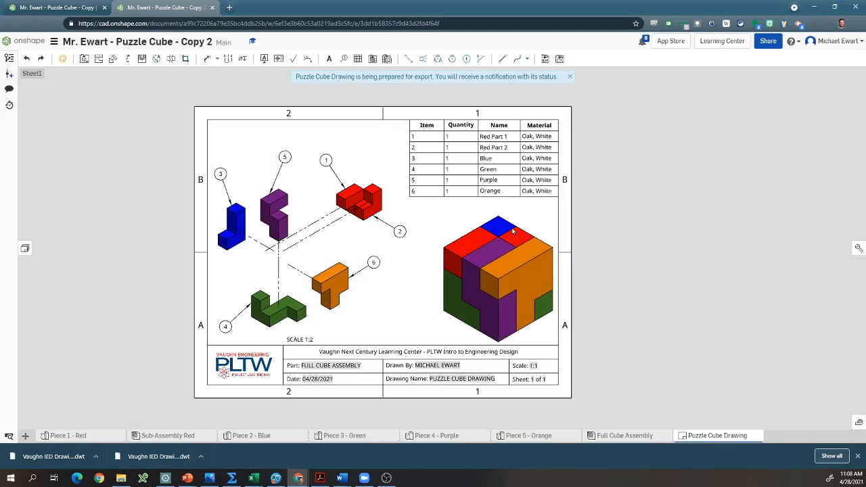